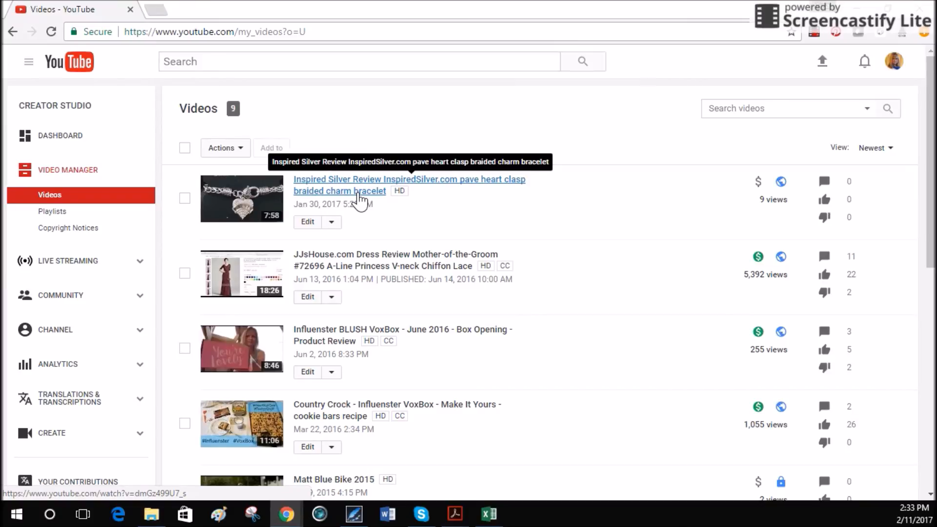
- Open the subtitle management page of the Inspired Silver review video and pause its preview
left_click(306, 230)
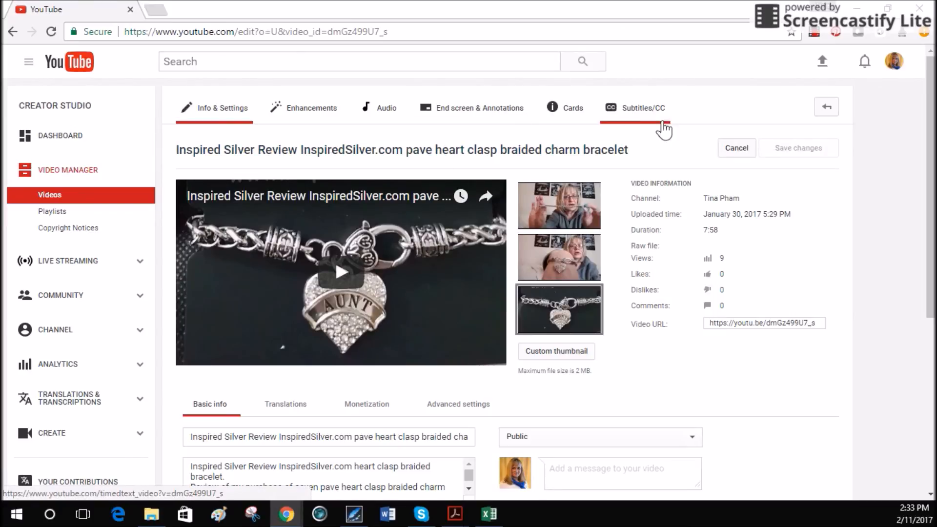
left_click(637, 114)
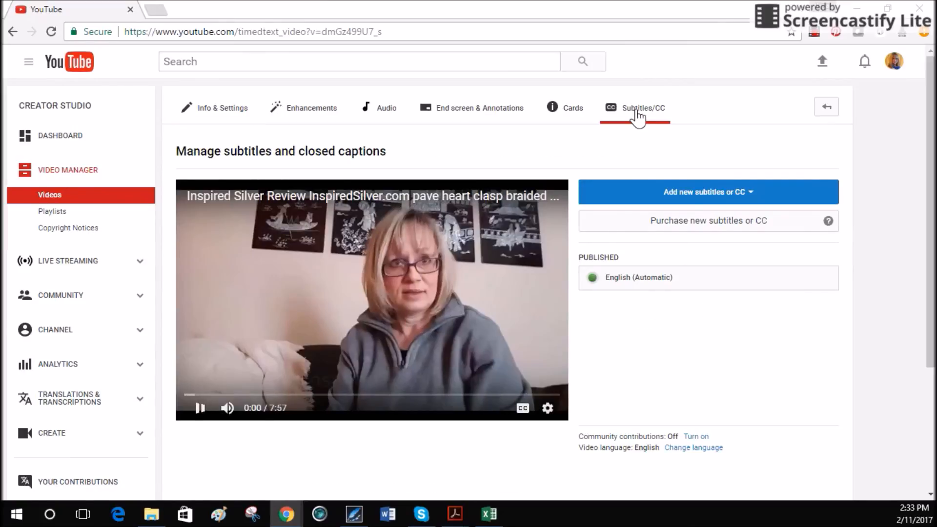
left_click(199, 409)
left_click(199, 408)
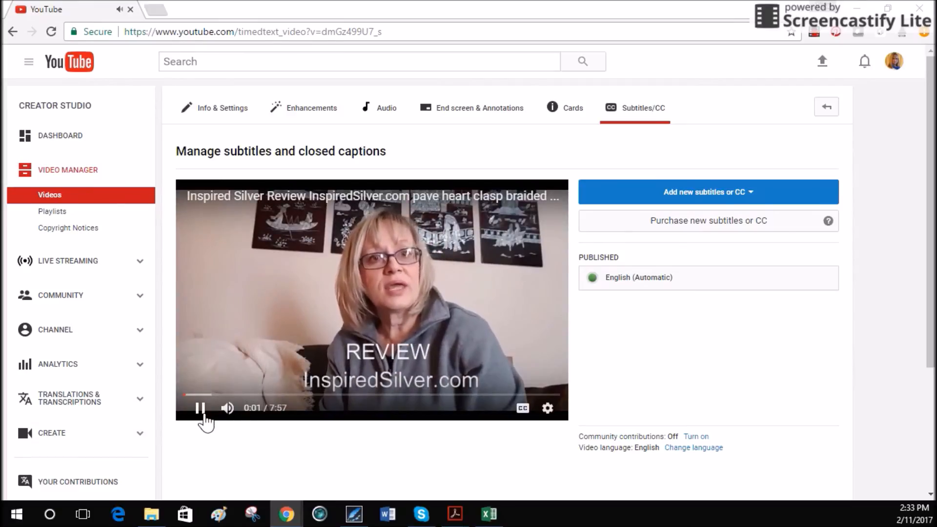
left_click(200, 409)
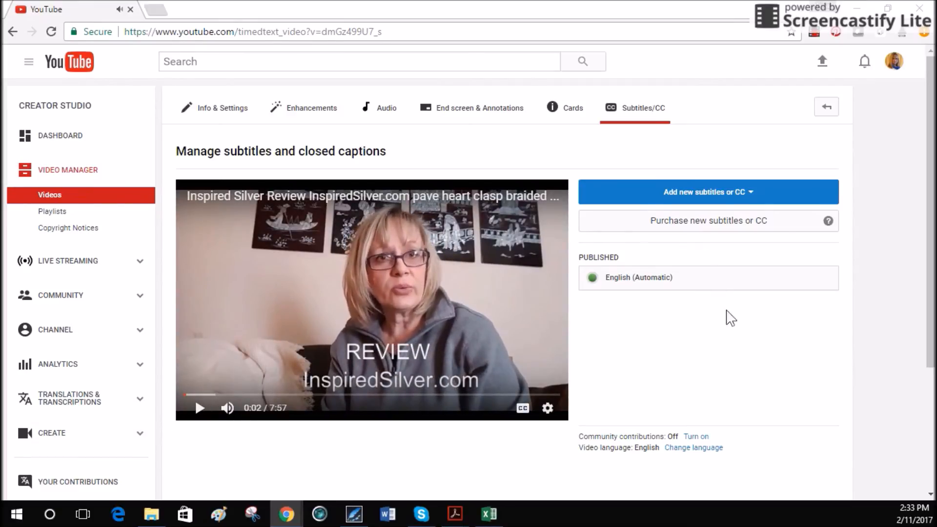
- Open the published English (Automatic) captions and look over the caption lines and the timeline
scroll(737, 221, "down", 2)
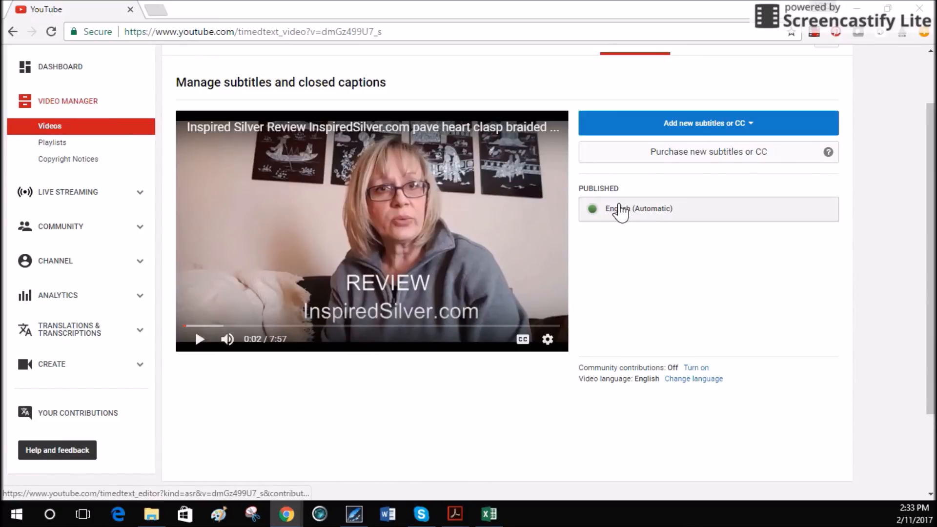
left_click(700, 212)
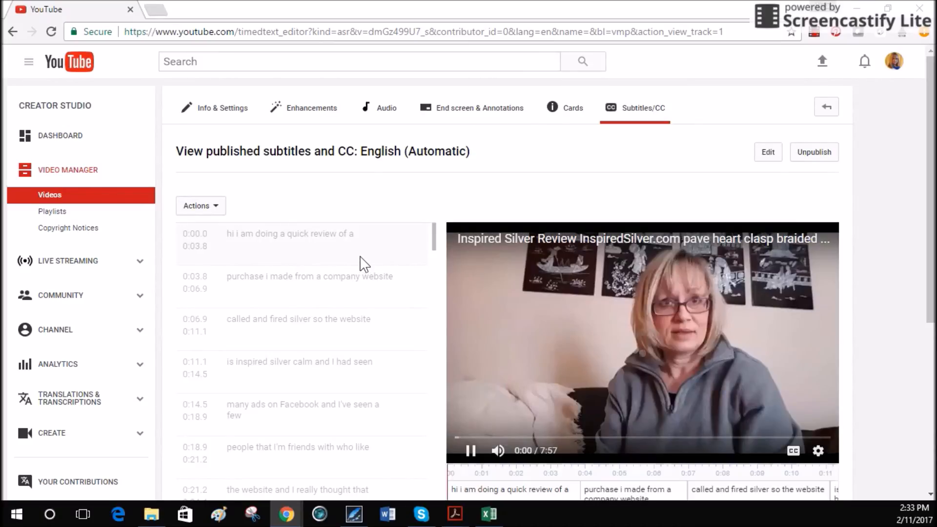
scroll(488, 334, "down", 4)
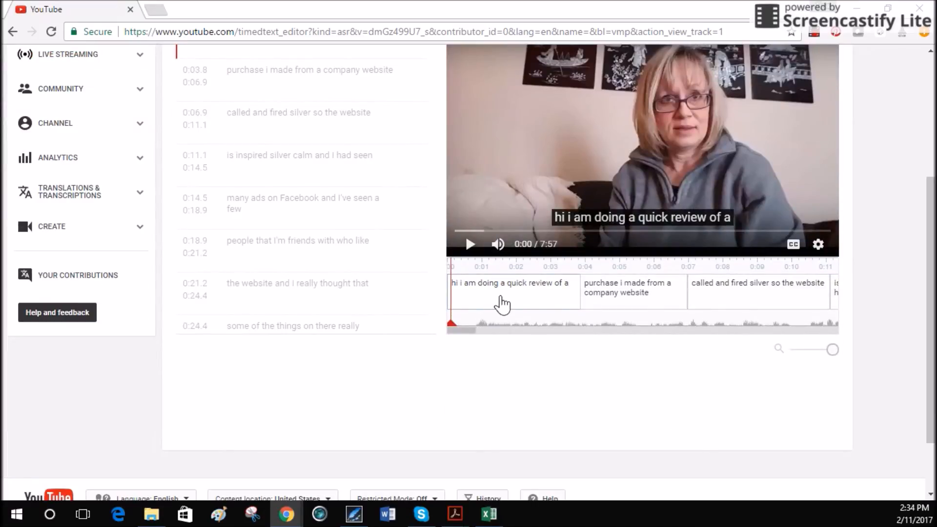
scroll(514, 304, "up", 1)
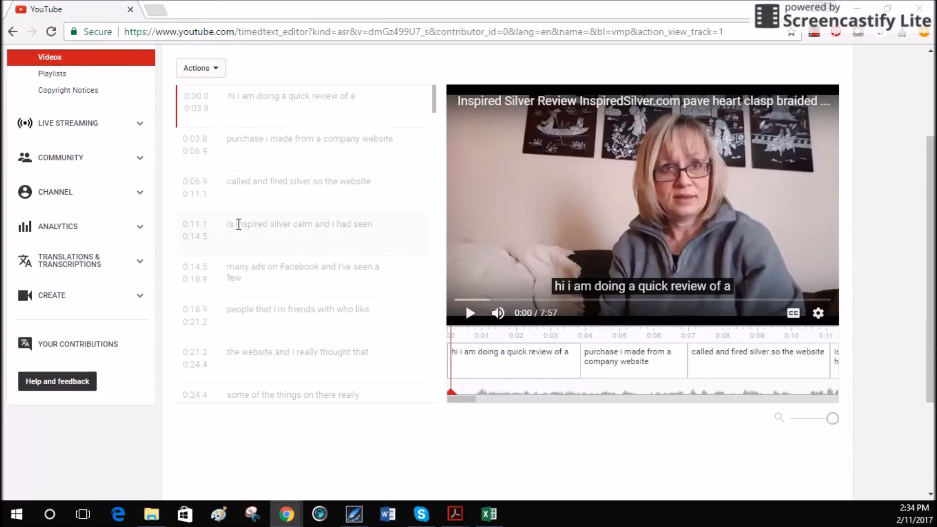
scroll(261, 226, "up", 3)
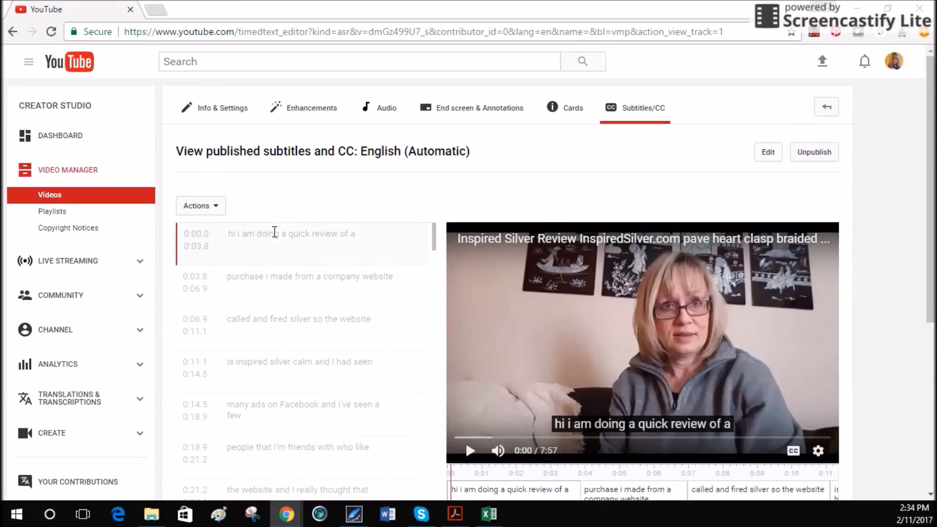
- Look through the automatic captions and show the available caption download formats
scroll(271, 238, "down", 2)
scroll(293, 249, "down", 3)
scroll(322, 268, "up", 2)
scroll(322, 269, "up", 3)
left_click(219, 213)
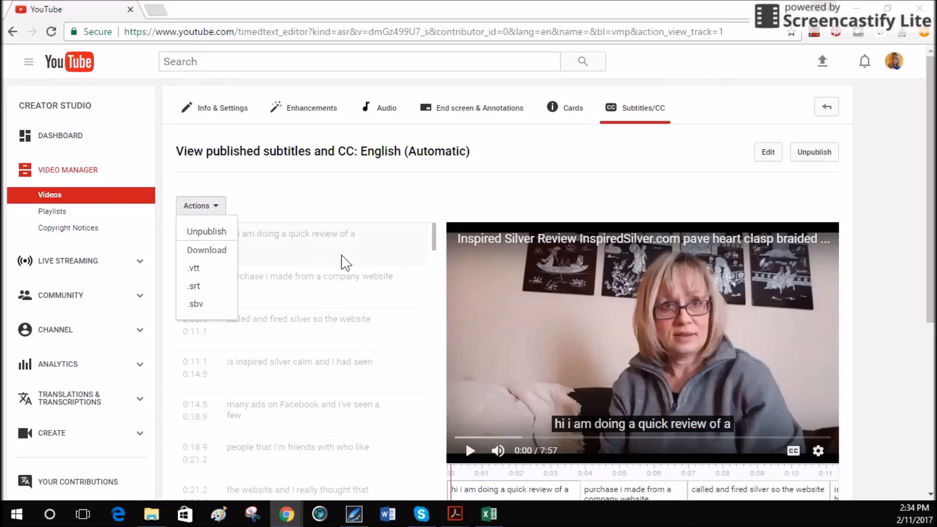
left_click(288, 194)
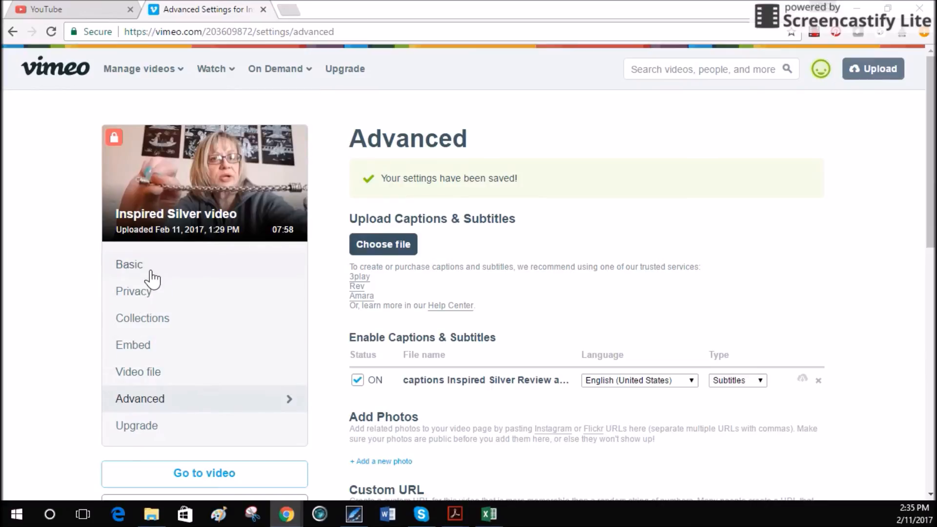
- In Vimeo's advanced video settings, switch the caption file off and back on, keeping English (United States) as its language
left_click(215, 409)
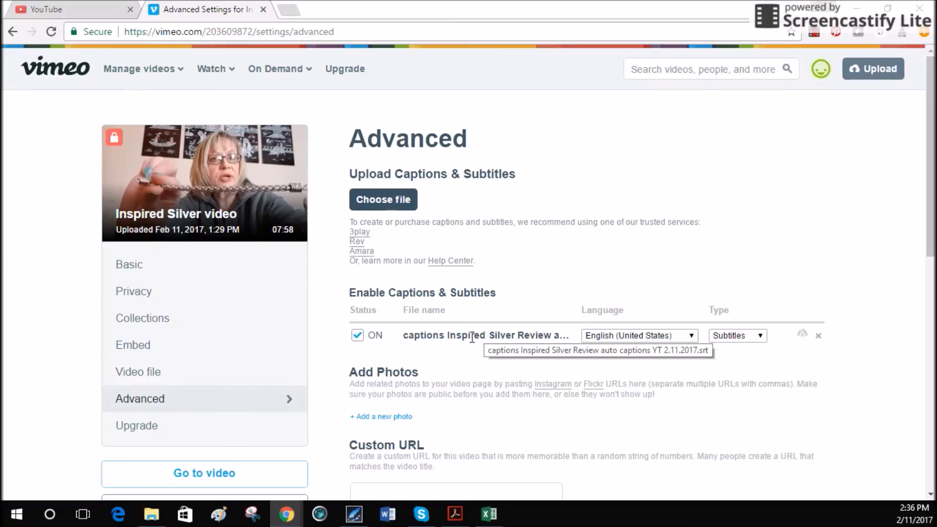
left_click(357, 343)
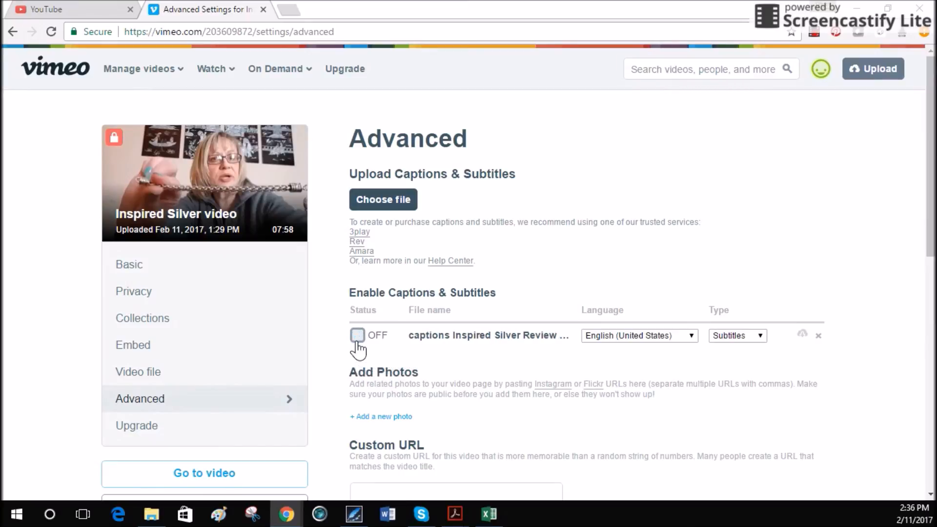
left_click(357, 344)
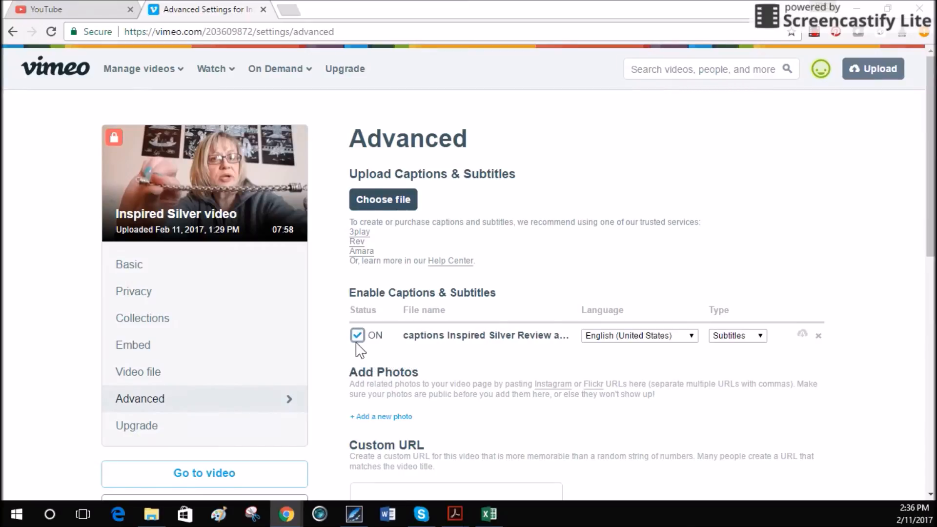
left_click(693, 336)
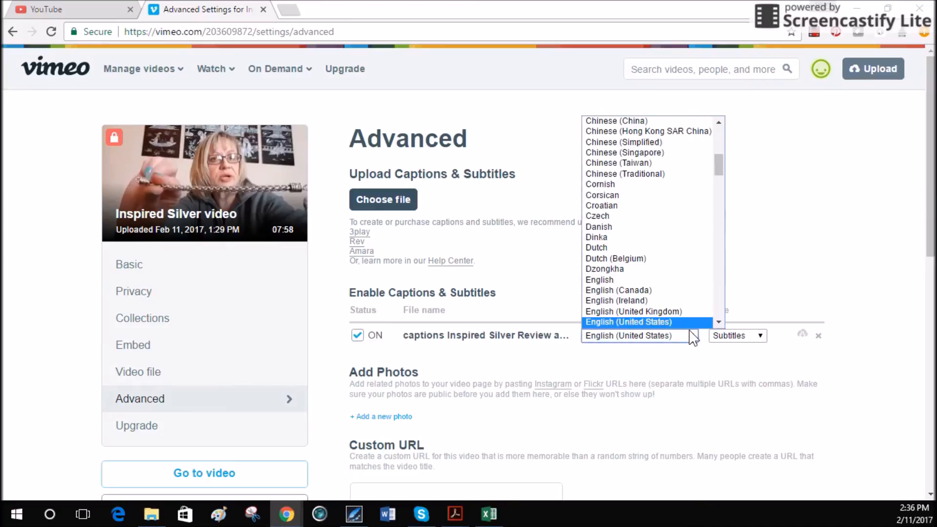
left_click(691, 333)
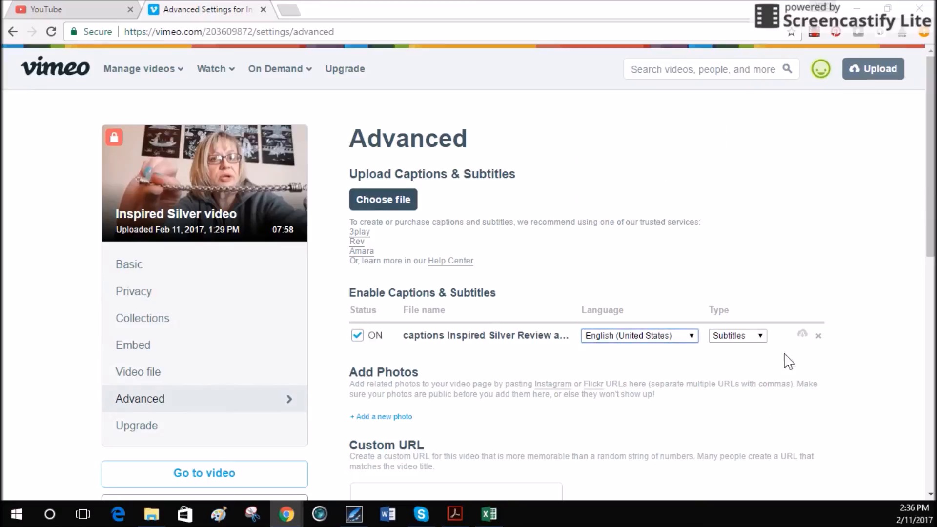
- Set the type of the uploaded caption file to Subtitles
left_click(760, 336)
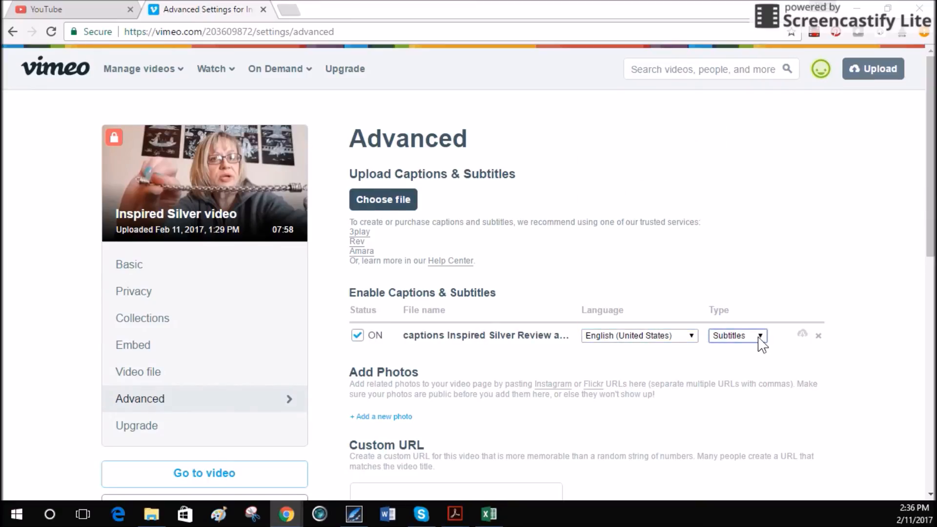
left_click(761, 337)
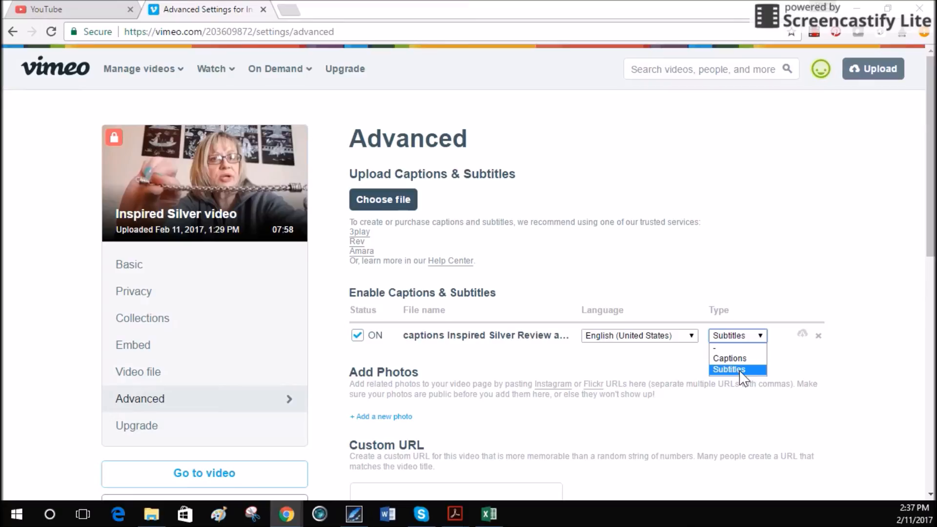
left_click(741, 370)
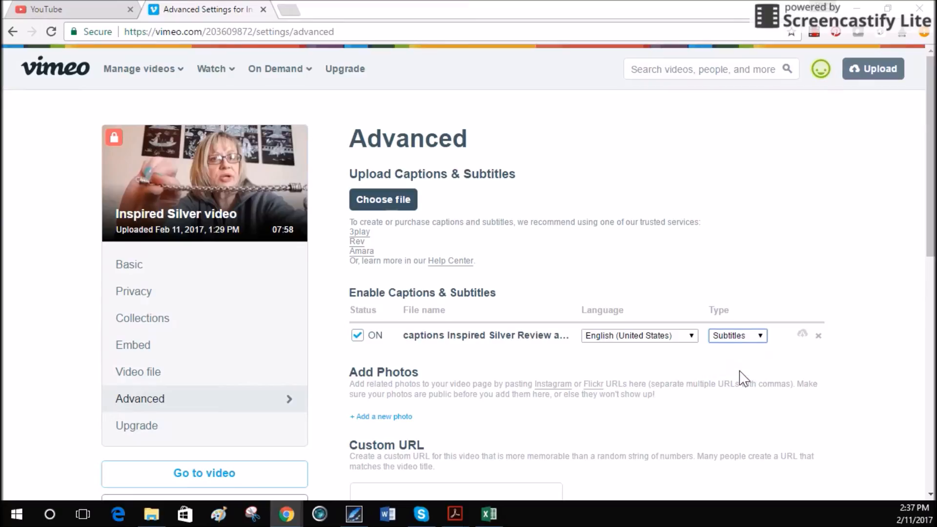
left_click(761, 336)
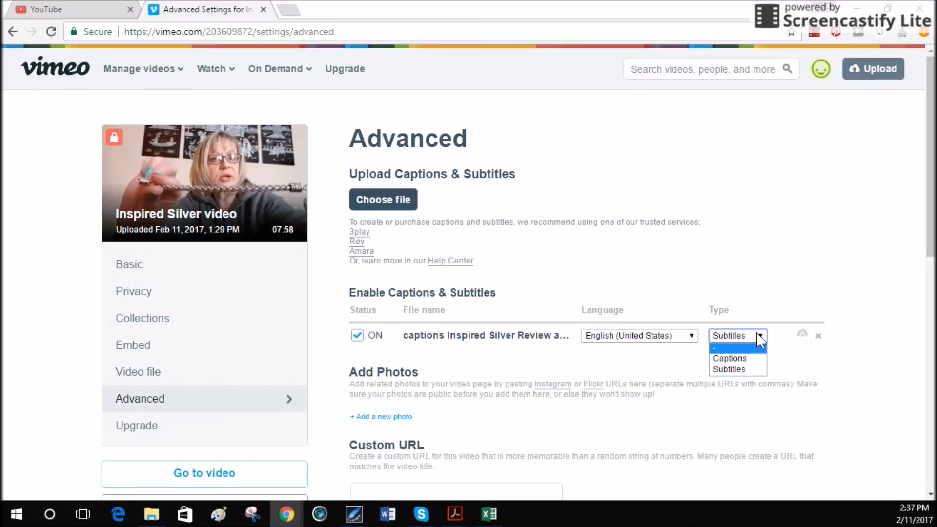
left_click(735, 371)
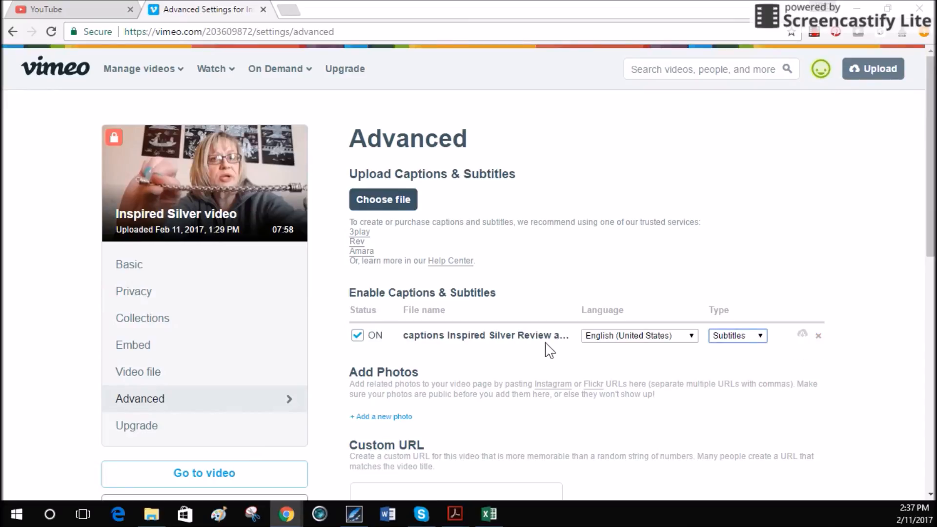
- Save the changes to the video's advanced settings
scroll(454, 351, "down", 1)
scroll(454, 351, "down", 3)
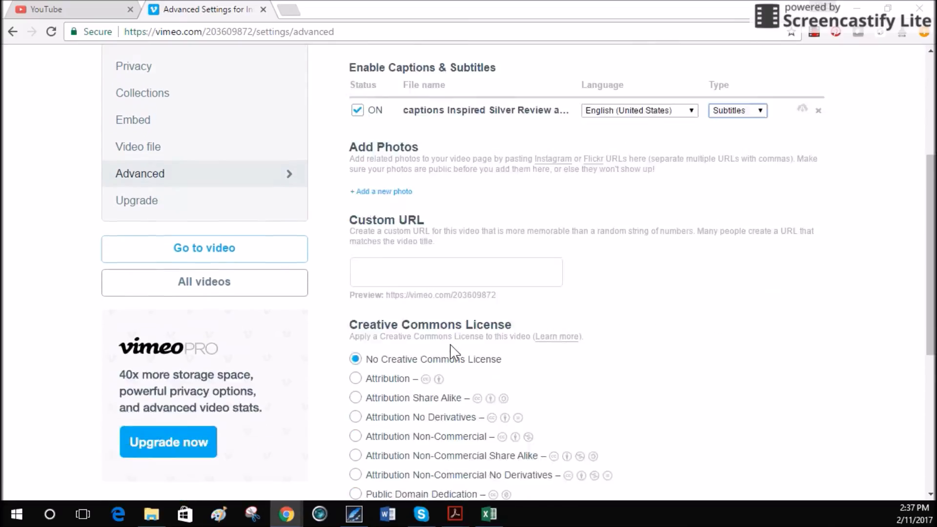
scroll(418, 131, "up", 4)
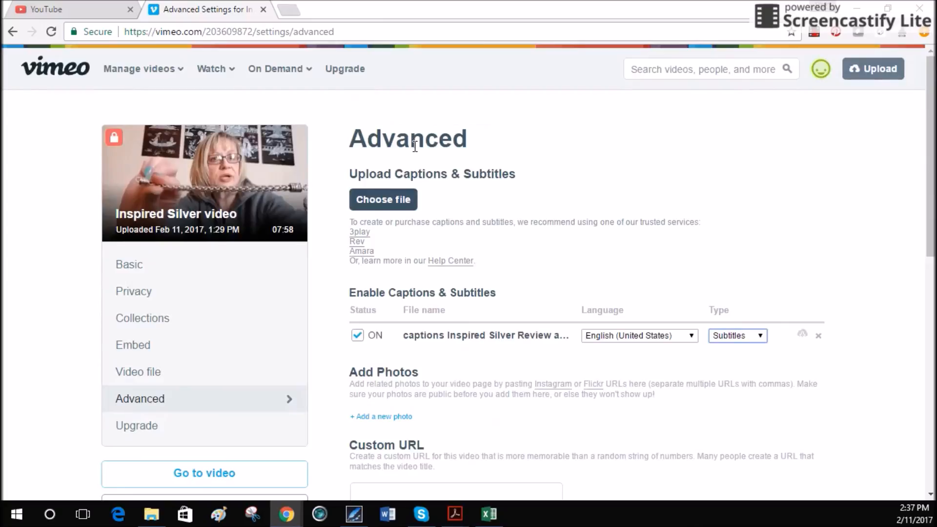
scroll(416, 168, "down", 7)
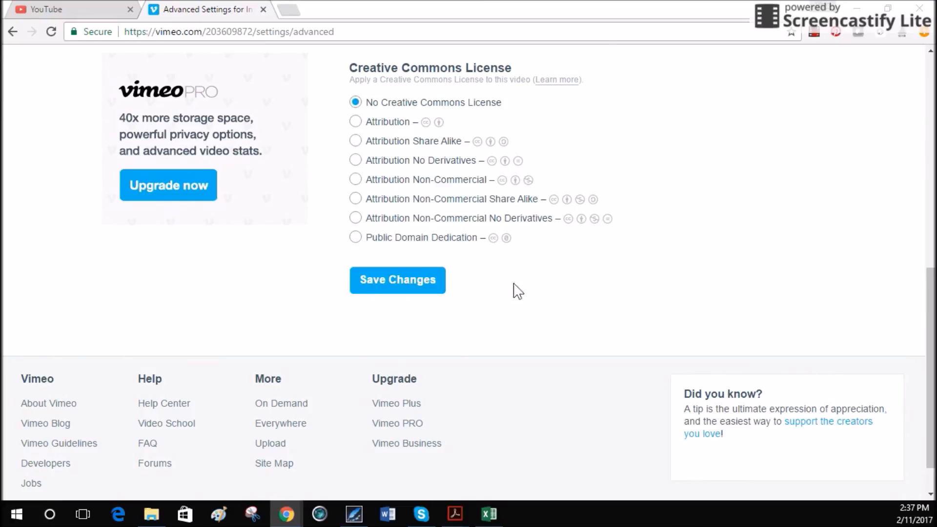
left_click(401, 288)
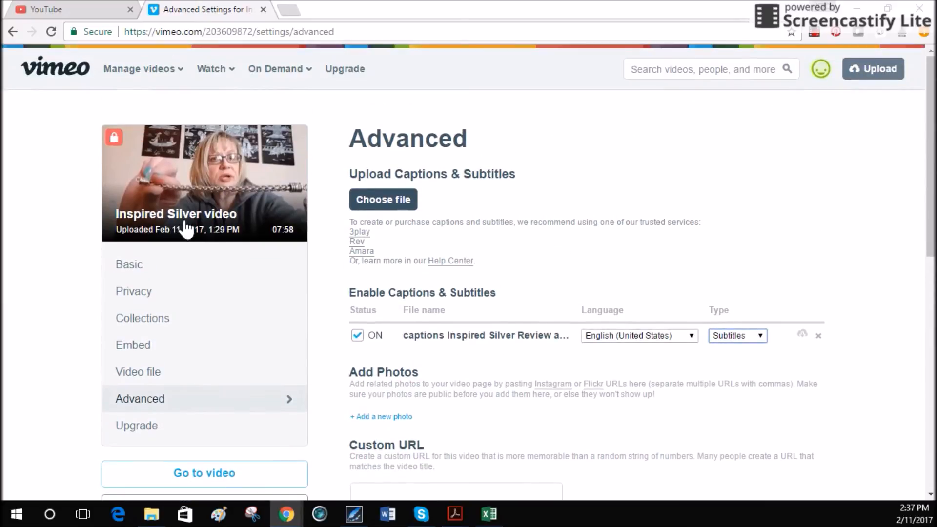
scroll(536, 421, "down", 1)
scroll(536, 421, "down", 5)
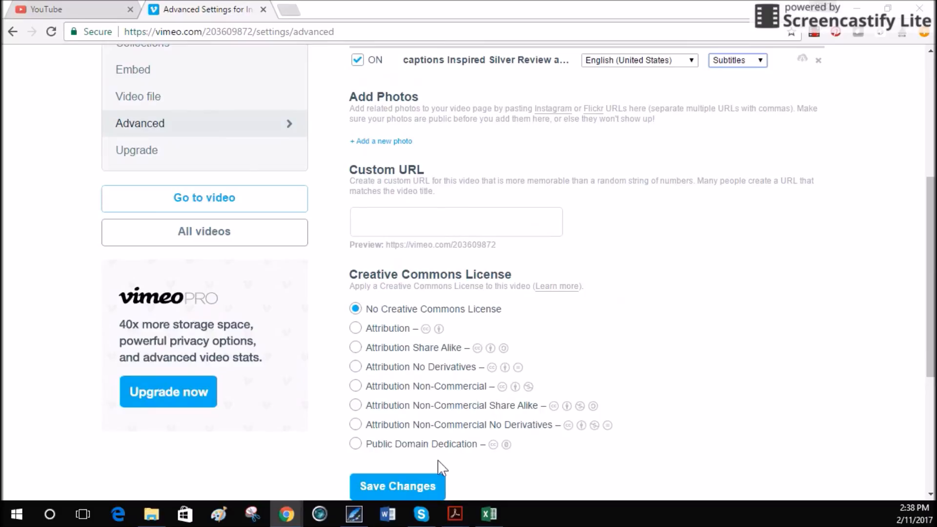
left_click(397, 486)
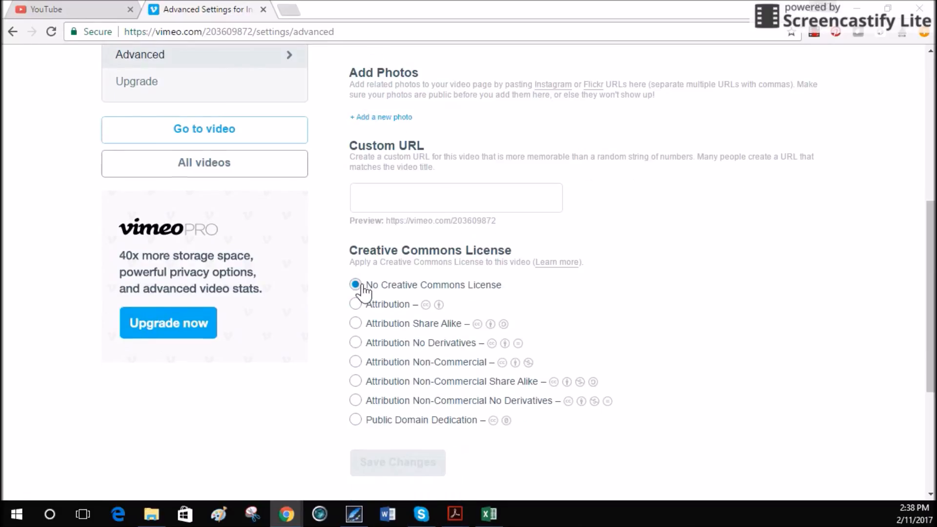
- Open the Inspired Silver video's page, select English (United States) captions in the player and play the video briefly
left_click(212, 341)
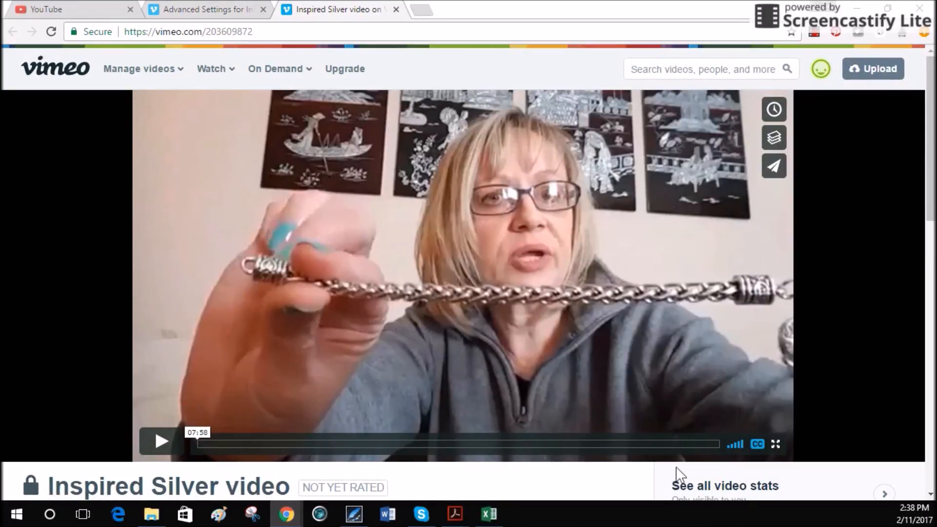
left_click(757, 445)
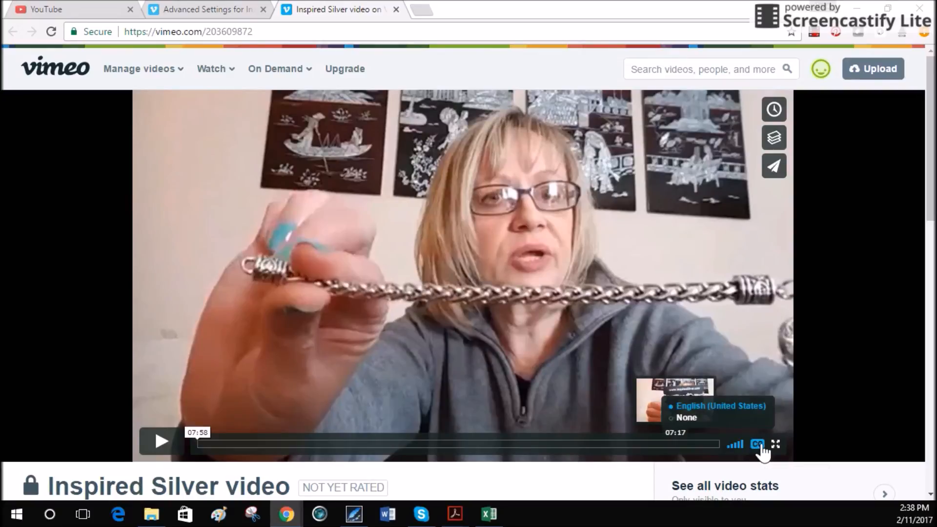
left_click(723, 418)
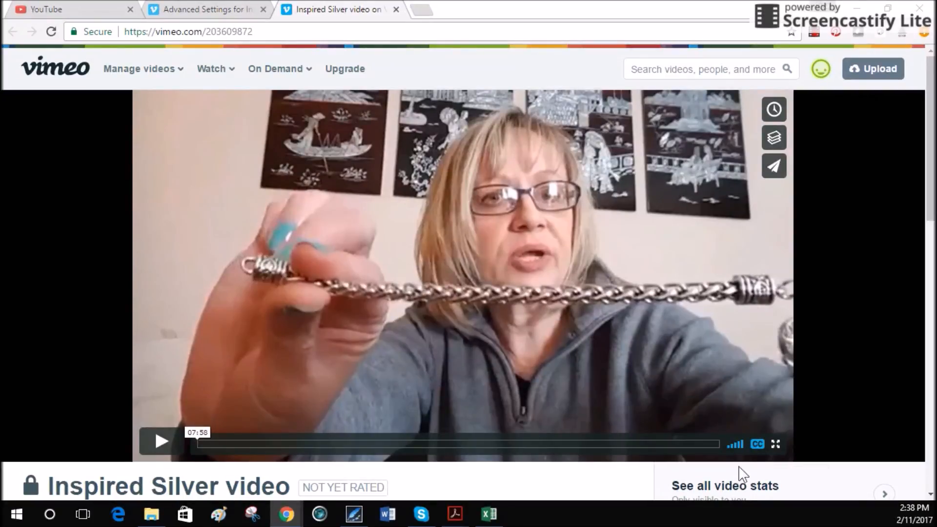
left_click(156, 443)
left_click(156, 444)
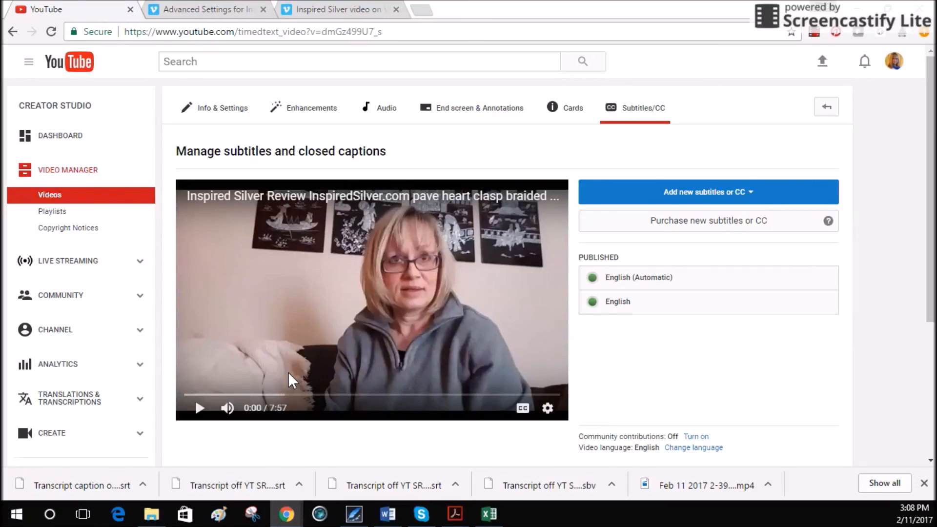
- In YouTube, open the video's published English captions, not the automatic ones, and look through the caption lines
left_click(692, 310)
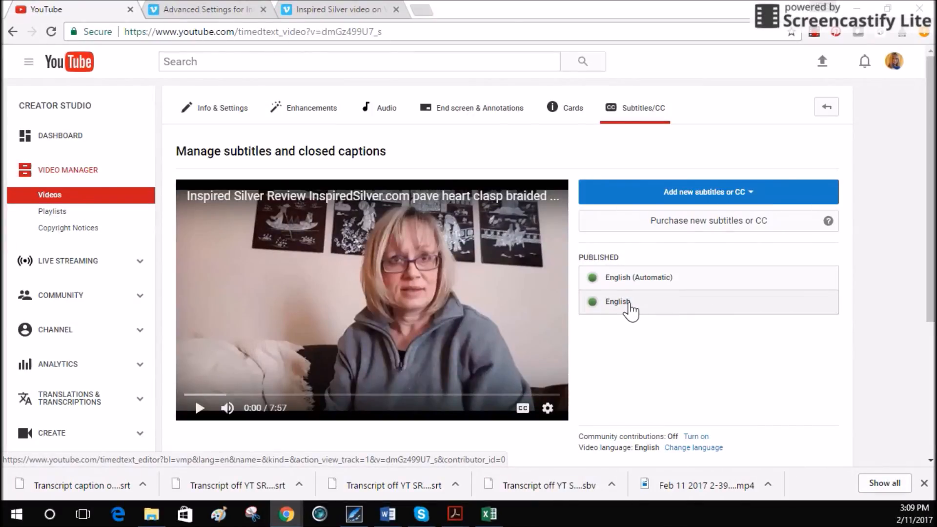
left_click(674, 308)
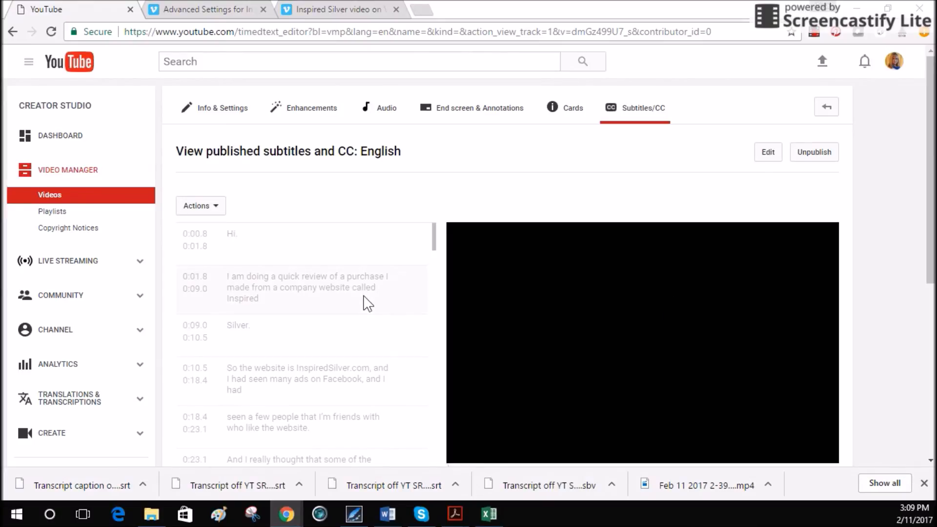
scroll(414, 323, "down", 15)
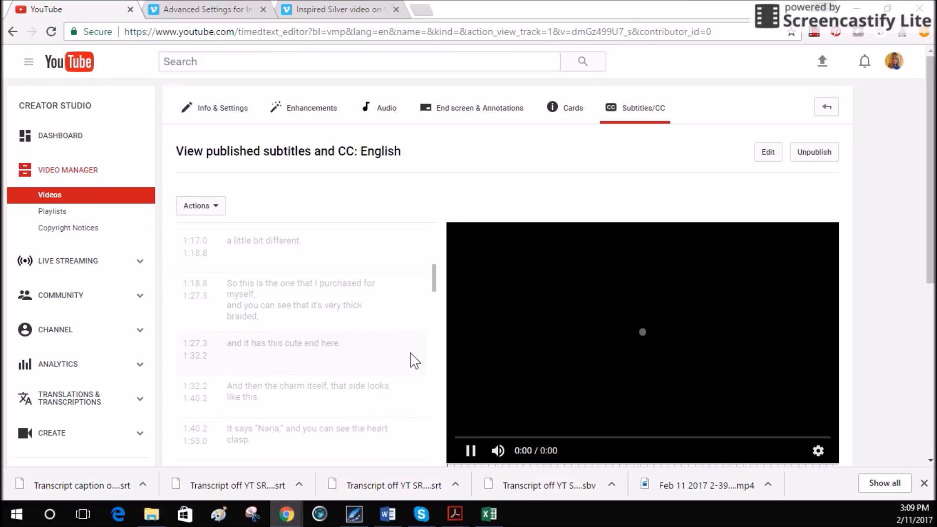
scroll(415, 361, "down", 15)
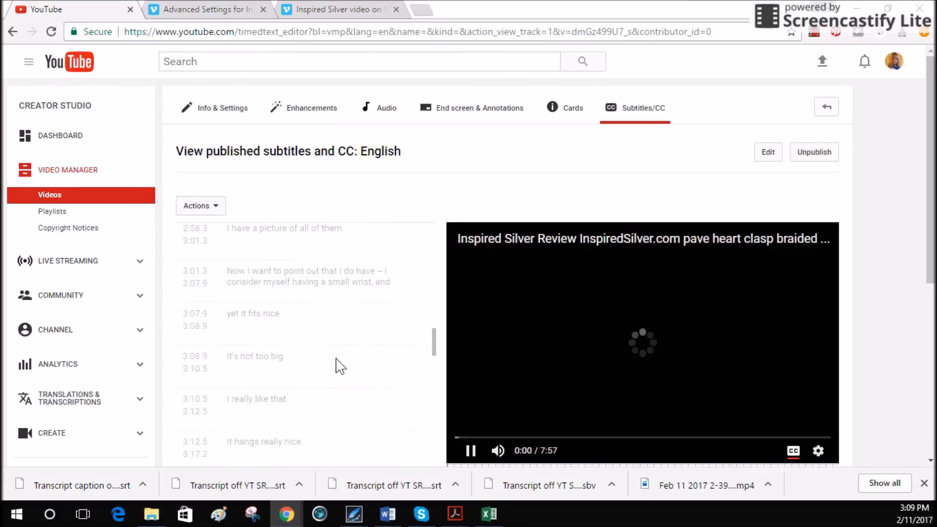
- Look through the published English caption lines and their timeline, return to the first line and view the available caption actions
scroll(340, 366, "down", 10)
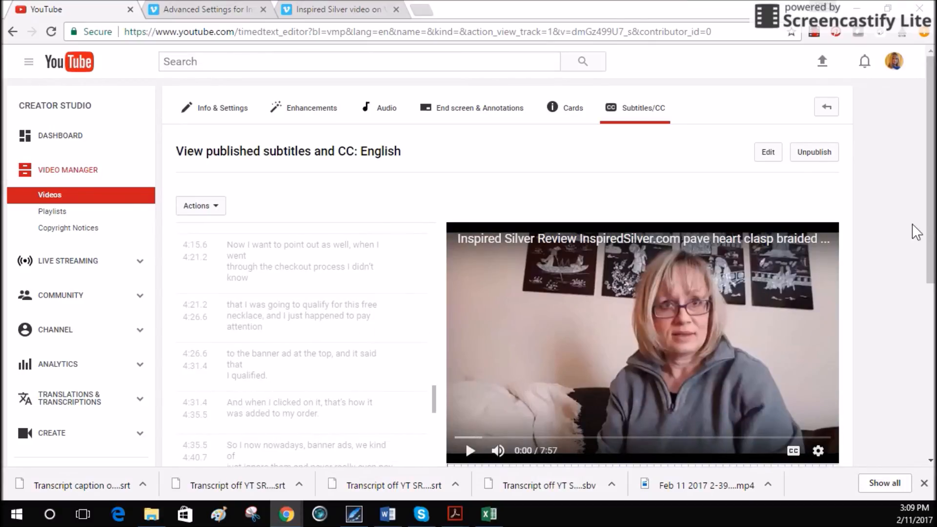
scroll(925, 293, "down", 3)
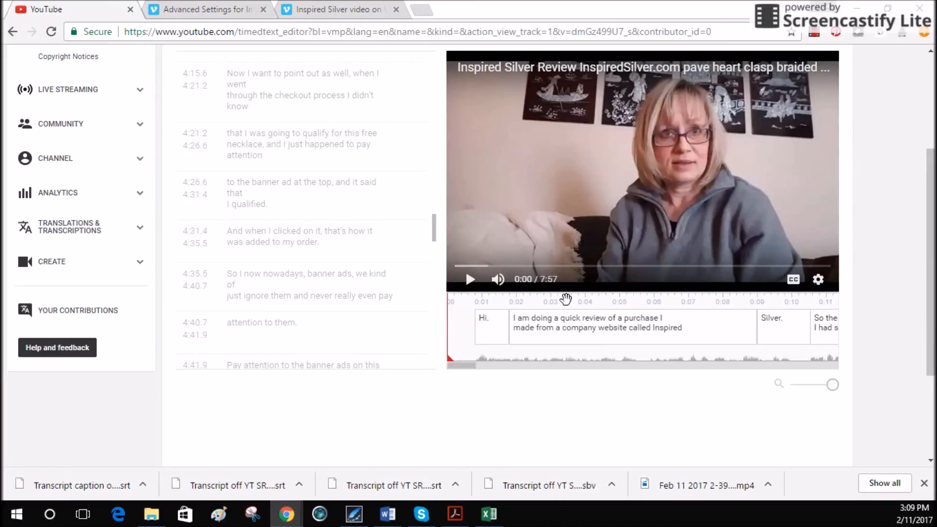
scroll(549, 286, "up", 2)
scroll(537, 283, "down", 2)
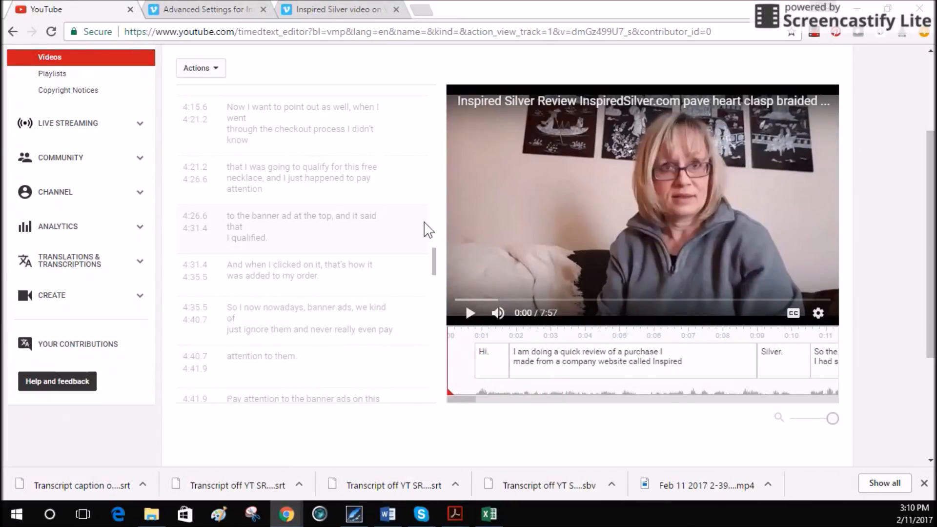
scroll(388, 265, "up", 7)
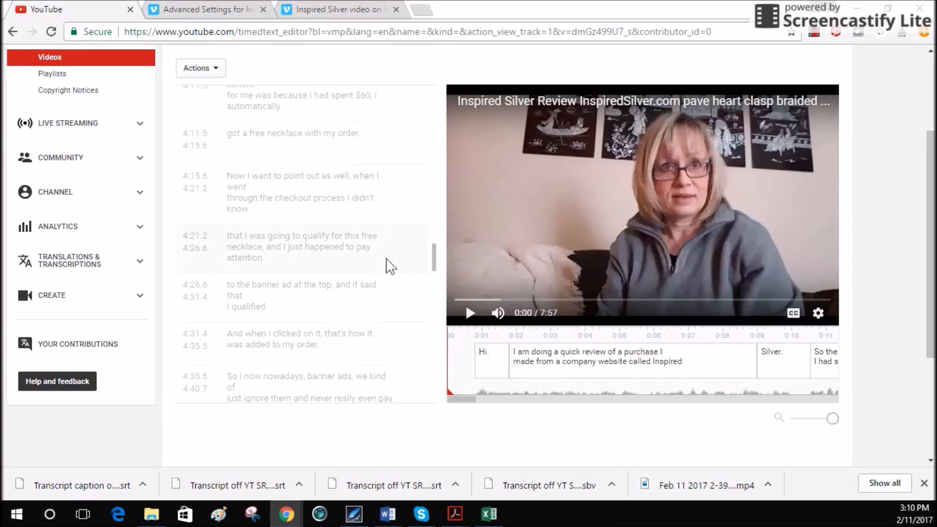
scroll(367, 259, "up", 10)
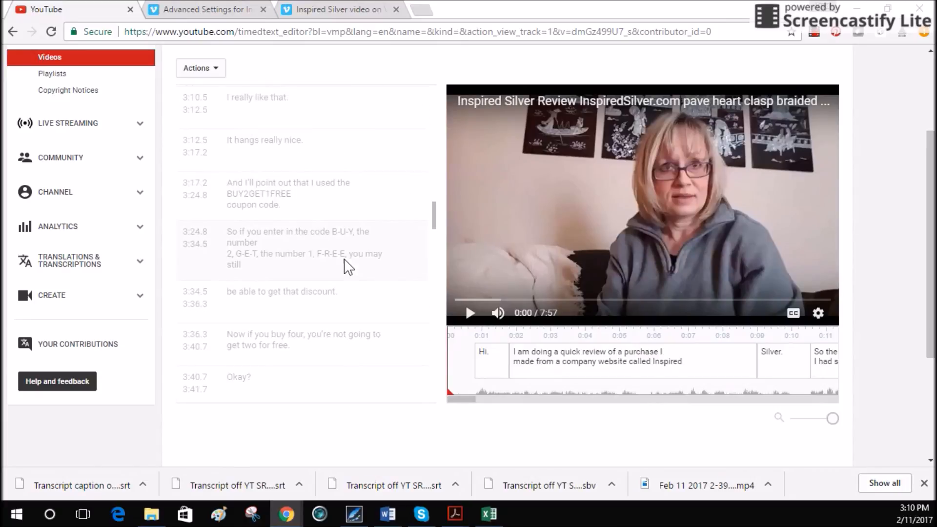
scroll(347, 267, "up", 3)
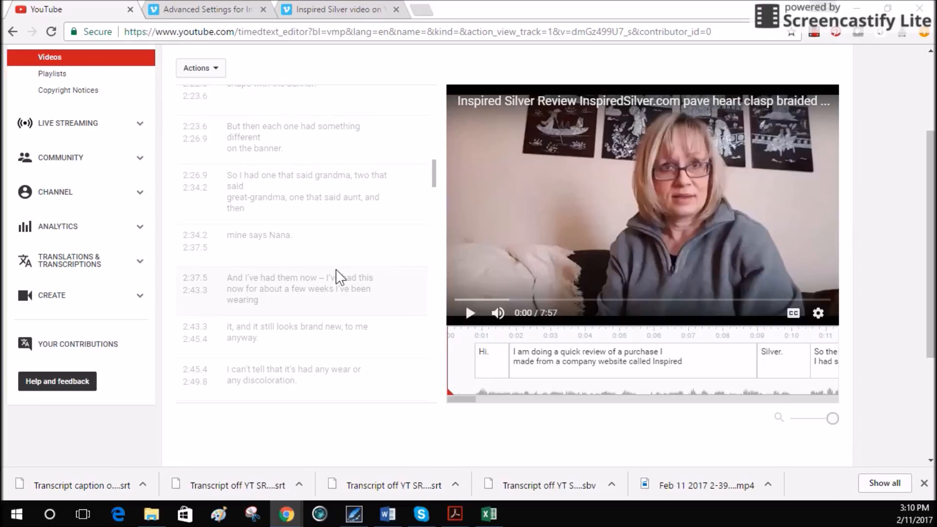
scroll(340, 277, "up", 12)
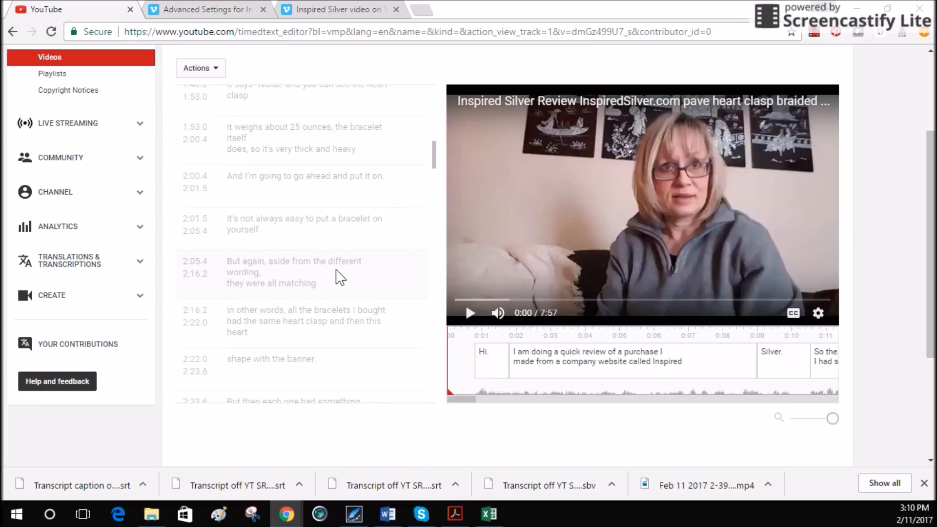
scroll(340, 277, "up", 7)
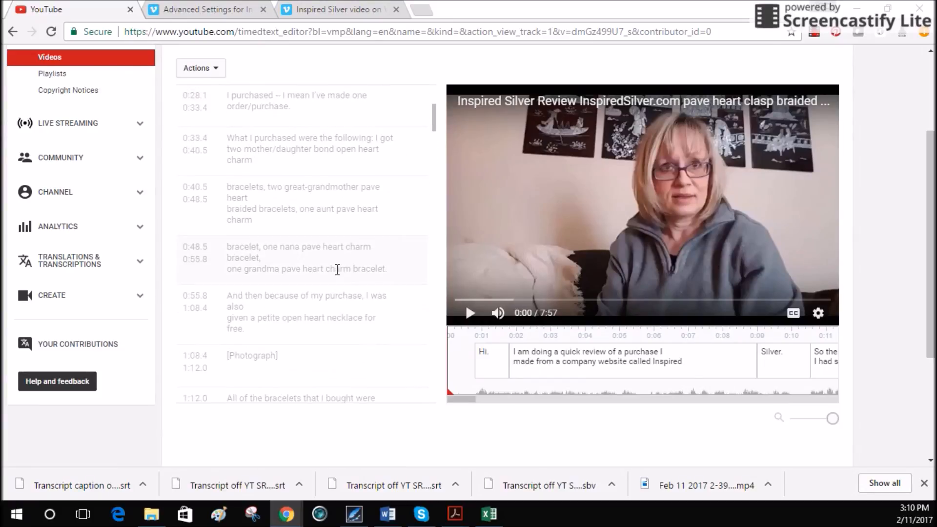
scroll(336, 271, "up", 6)
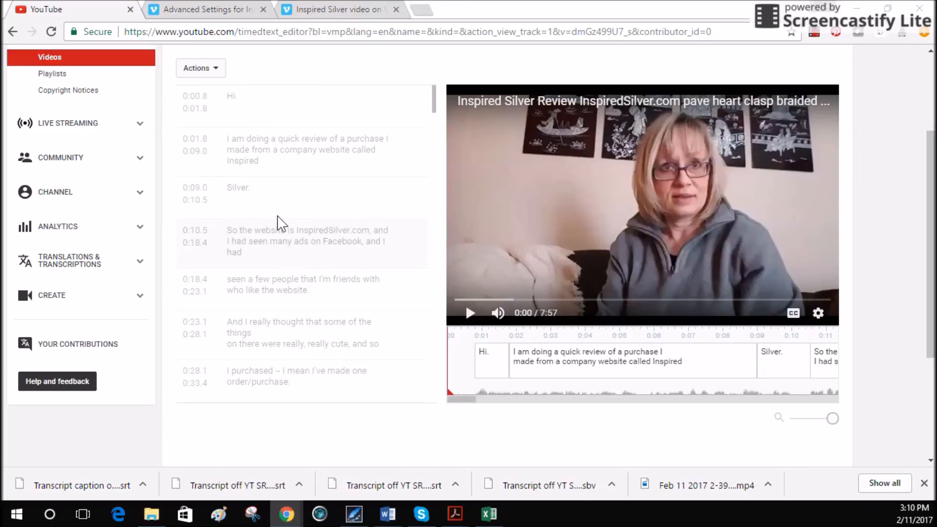
scroll(300, 264, "up", 3)
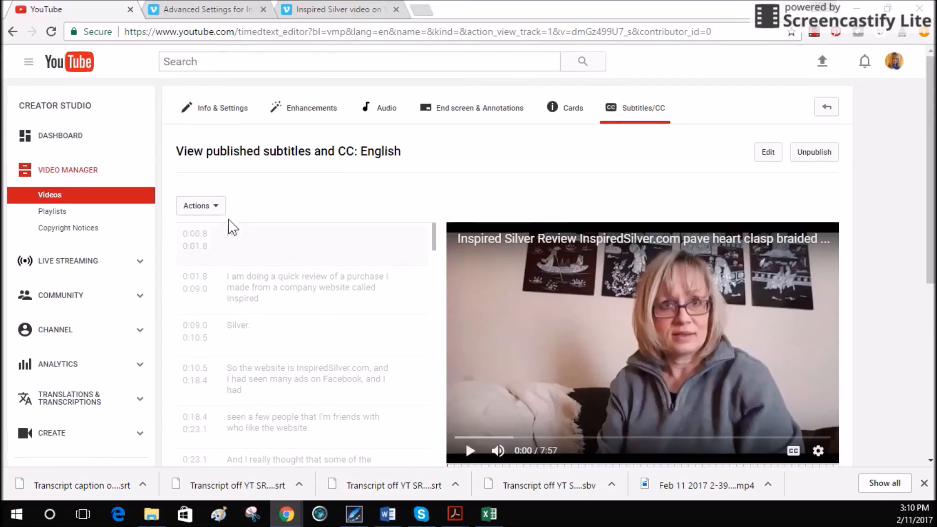
left_click(215, 206)
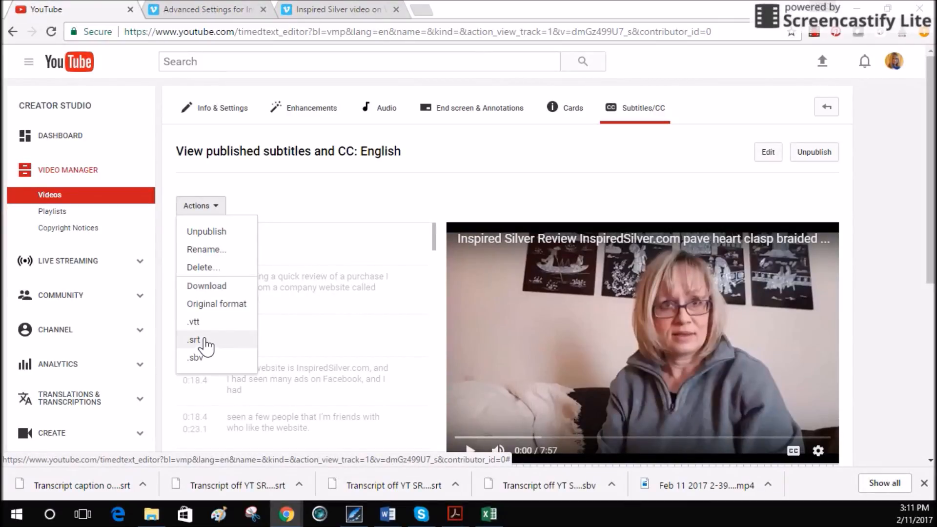
- Play the opening of the video with its published captions, mute the sound and pause at about 0:11
scroll(487, 219, "down", 3)
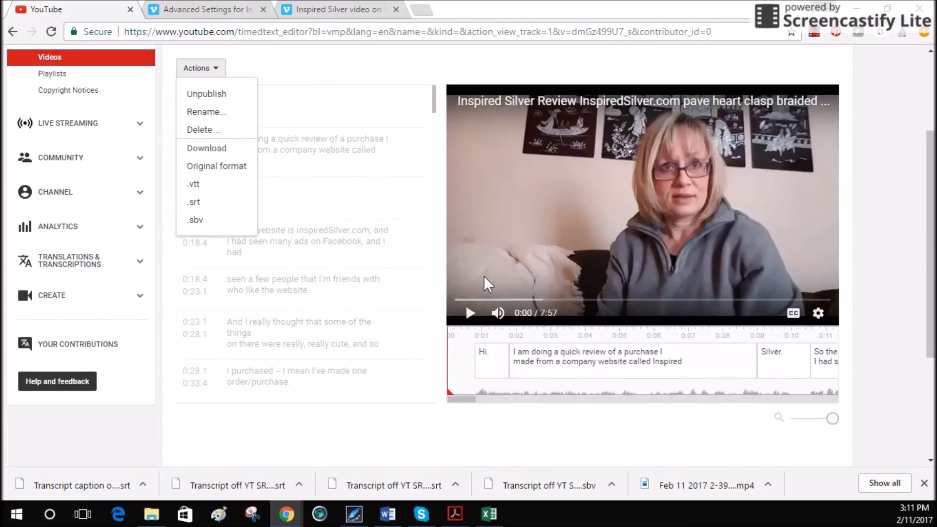
left_click(471, 312)
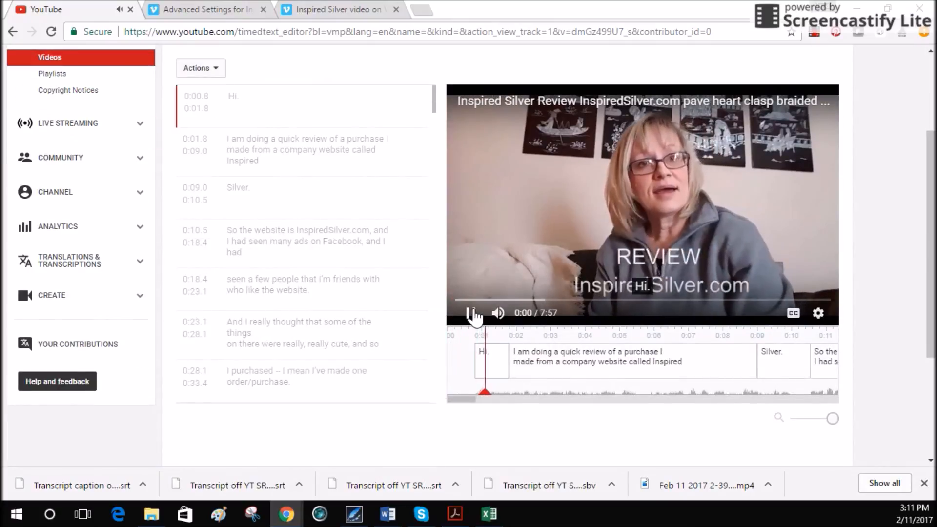
left_click(497, 313)
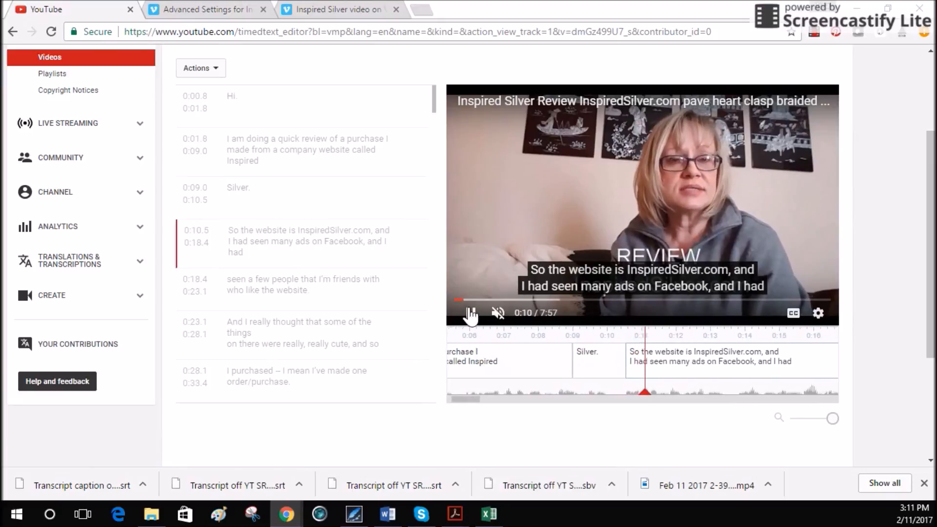
left_click(471, 313)
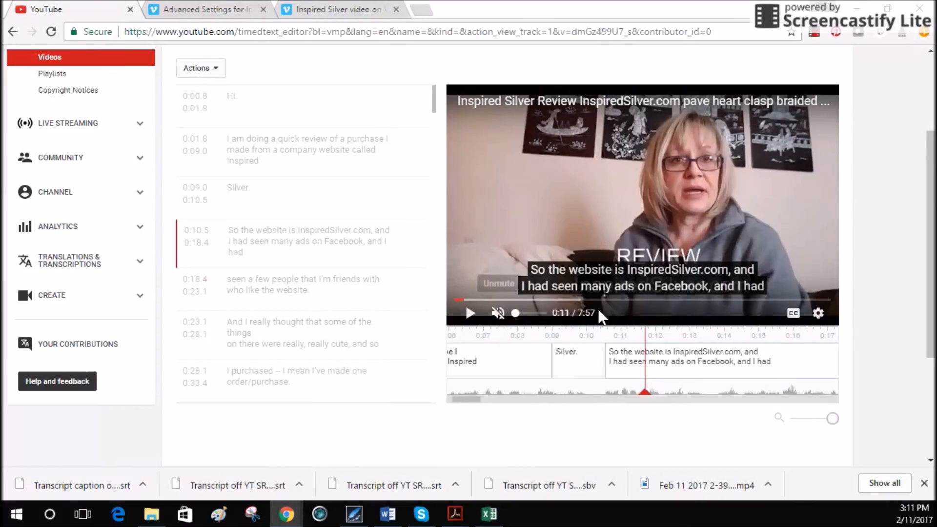
- View the download formats offered for the published captions, including .srt, and close the list without downloading
scroll(314, 289, "up", 3)
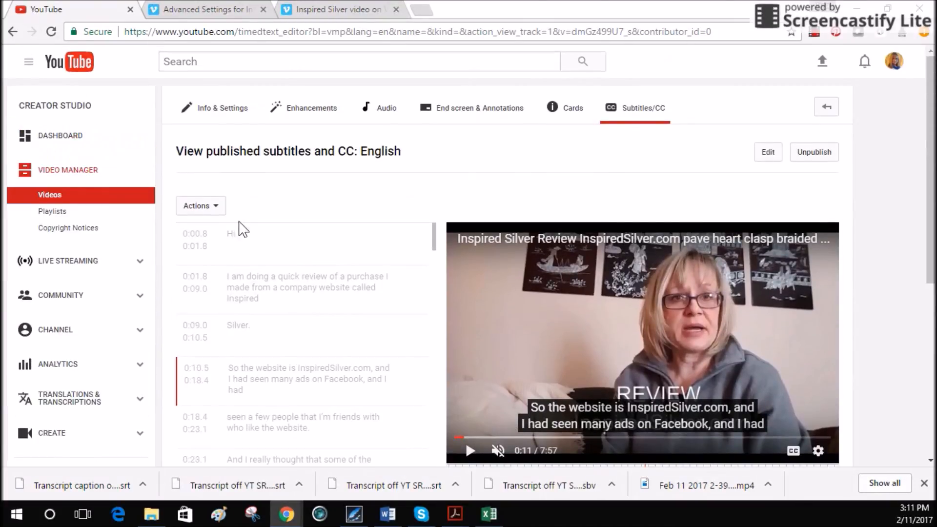
left_click(215, 210)
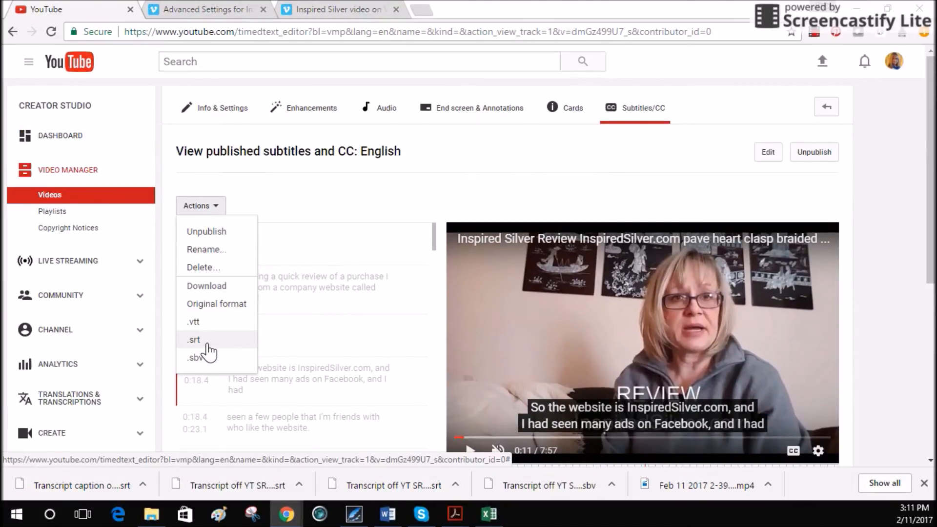
left_click(320, 207)
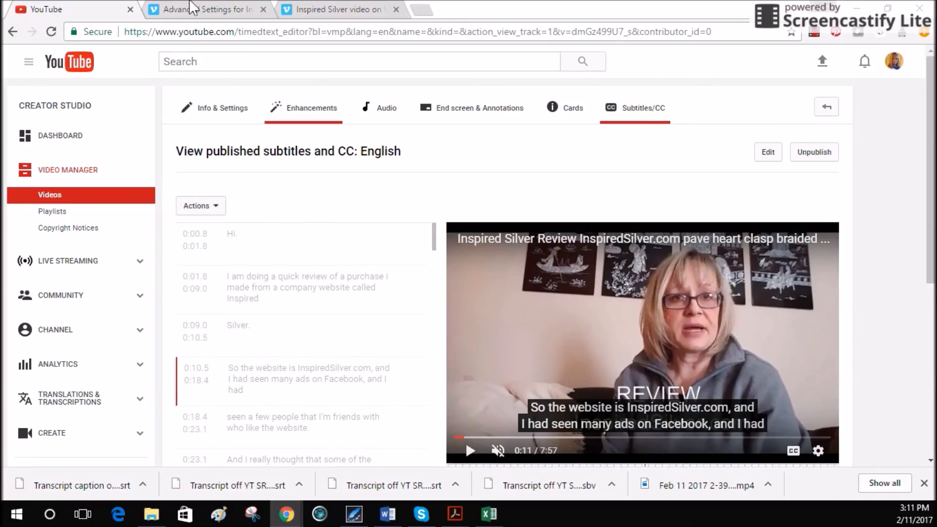
- Switch to Vimeo and open the Inspired Silver video from the account's My Videos page
left_click_drag(1, 131, 305, 23)
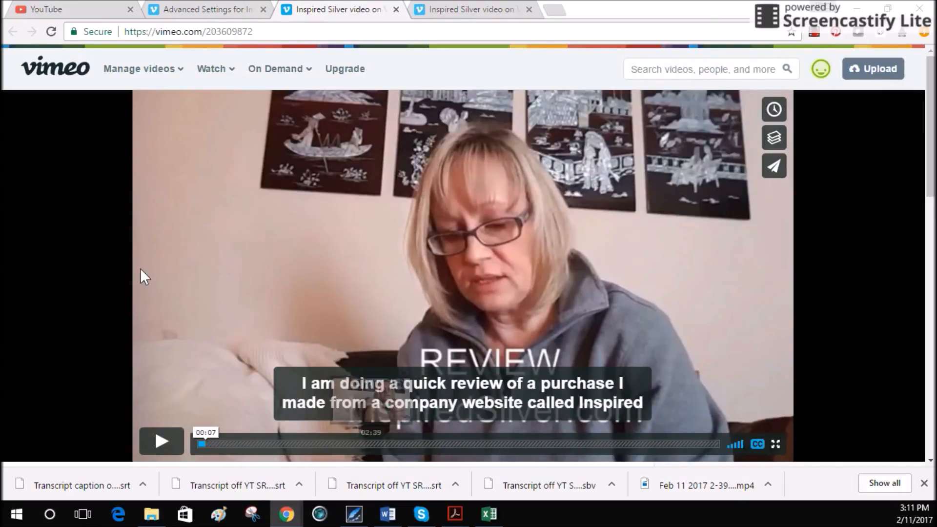
mouse_move(151, 83)
left_click(163, 144)
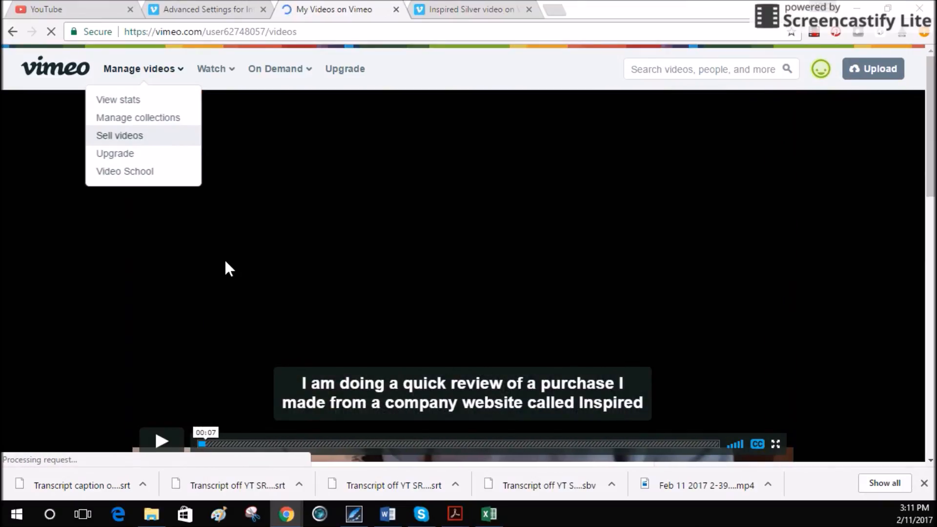
scroll(226, 262, "down", 5)
scroll(216, 248, "up", 3)
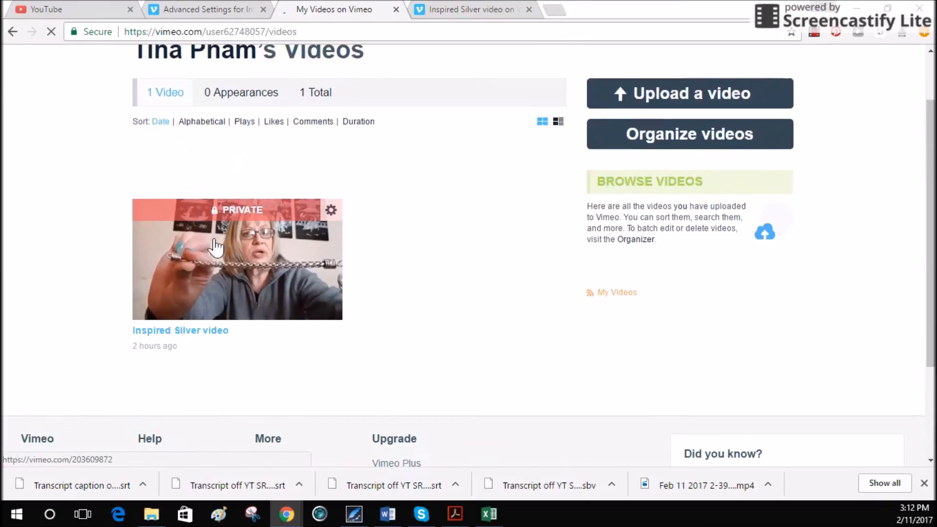
left_click(234, 279)
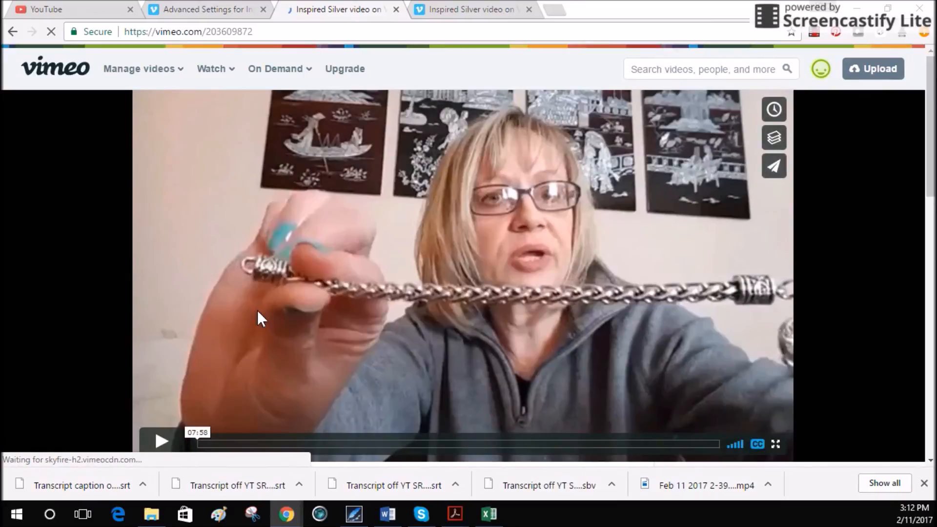
- Open the Advanced settings of the Inspired Silver video
scroll(259, 312, "down", 5)
scroll(181, 293, "down", 5)
scroll(147, 279, "up", 5)
left_click(72, 260)
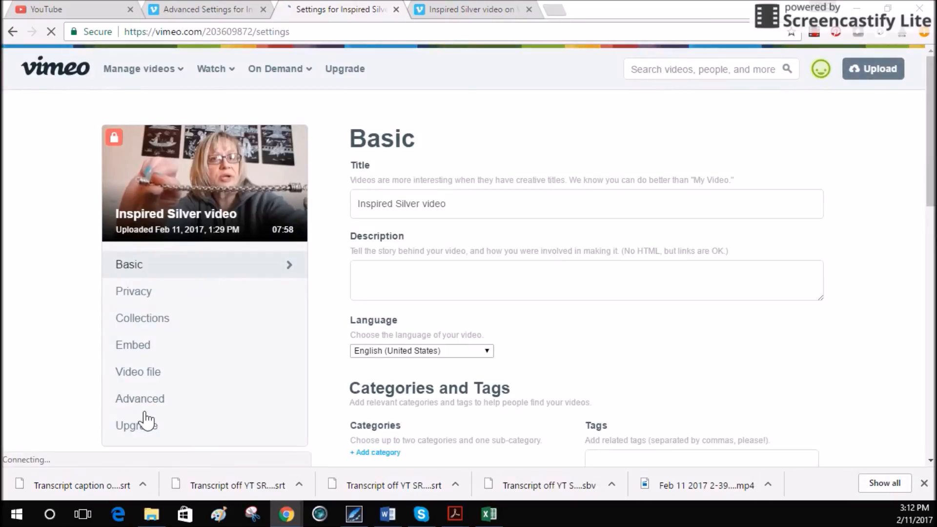
left_click(151, 404)
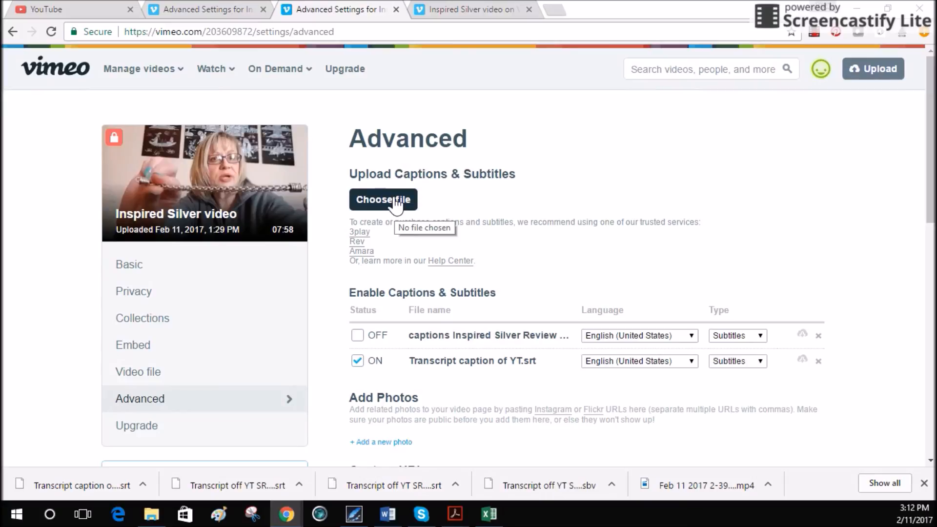
- Toggle the "captions Inspired Silver Review" file on and back off, leave Transcript caption of YT.srt on, and save the settings
left_click(358, 337)
left_click(358, 337)
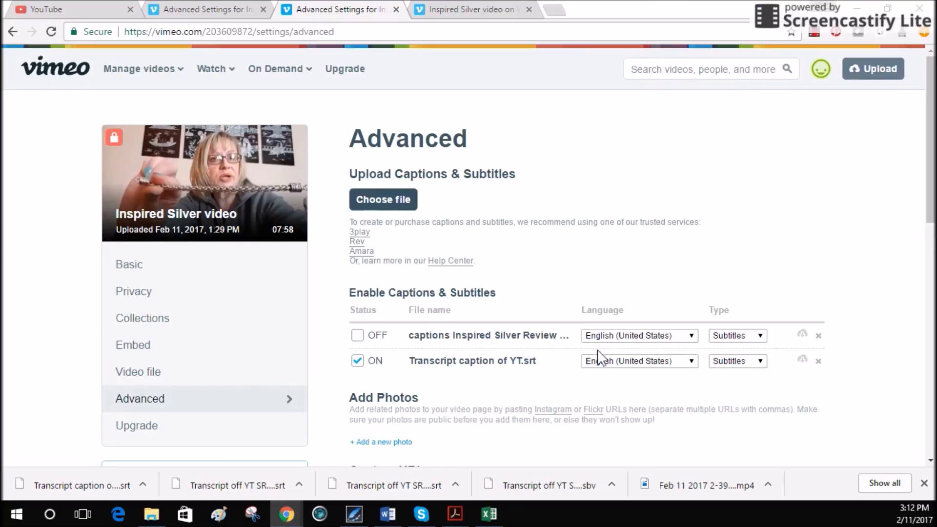
scroll(596, 352, "down", 5)
scroll(597, 353, "down", 6)
left_click(439, 237)
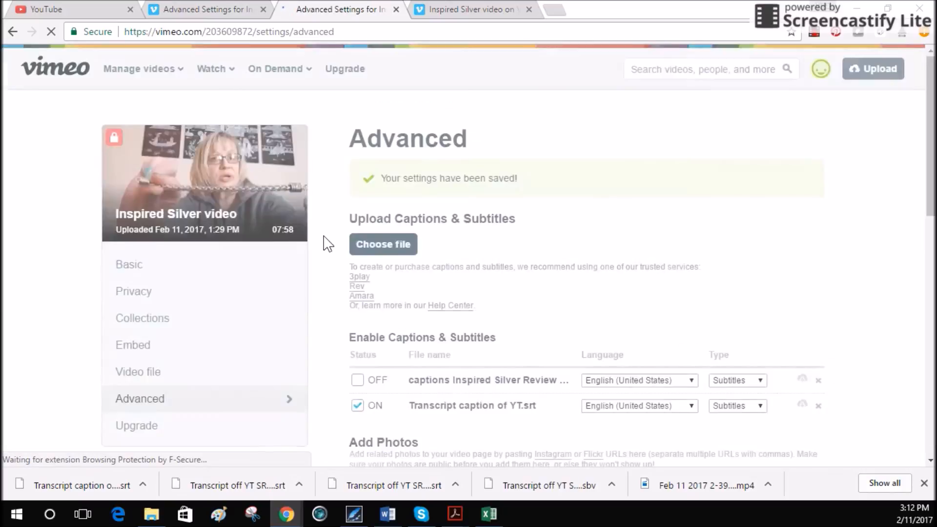
- Open the Inspired Silver video's page, play it with subtitles to check them, and pause at about 0:34
scroll(291, 270, "down", 3)
left_click(224, 276)
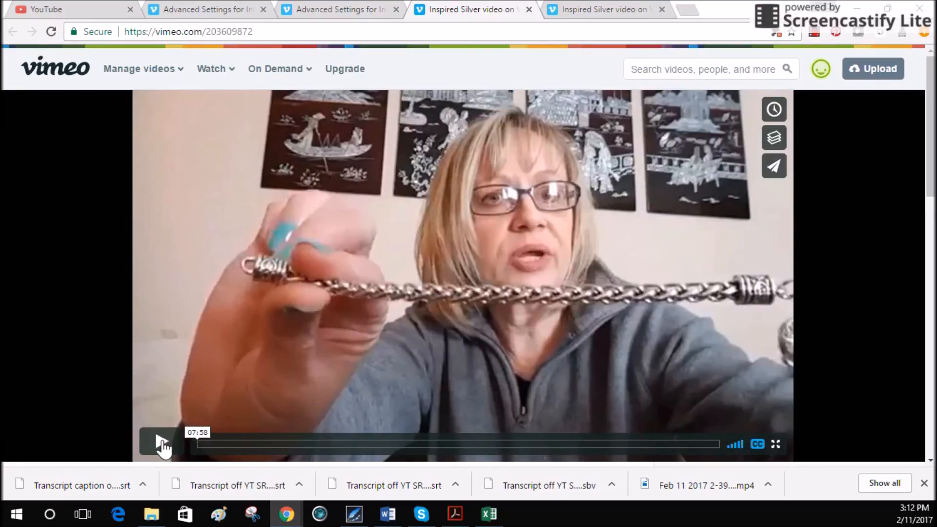
left_click(163, 444)
scroll(378, 317, "down", 1)
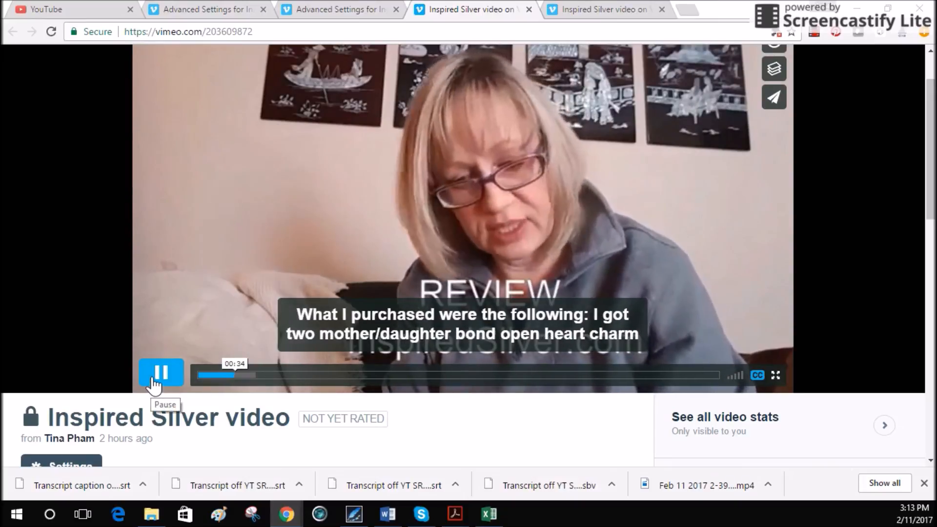
left_click(154, 382)
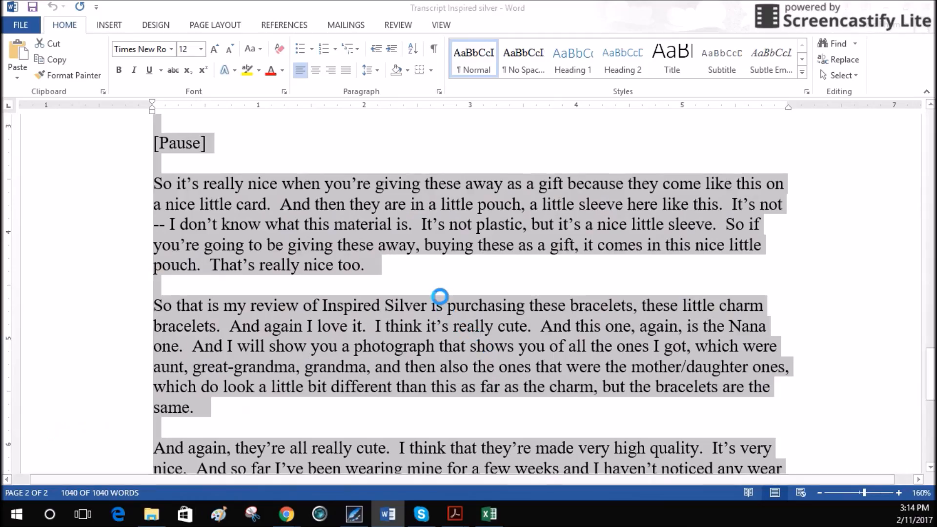
- Switch to Word with the document "Transcript Inspired silver Courier New 4 inches 16sz" and examine the layout of the transcript text
left_click(439, 296)
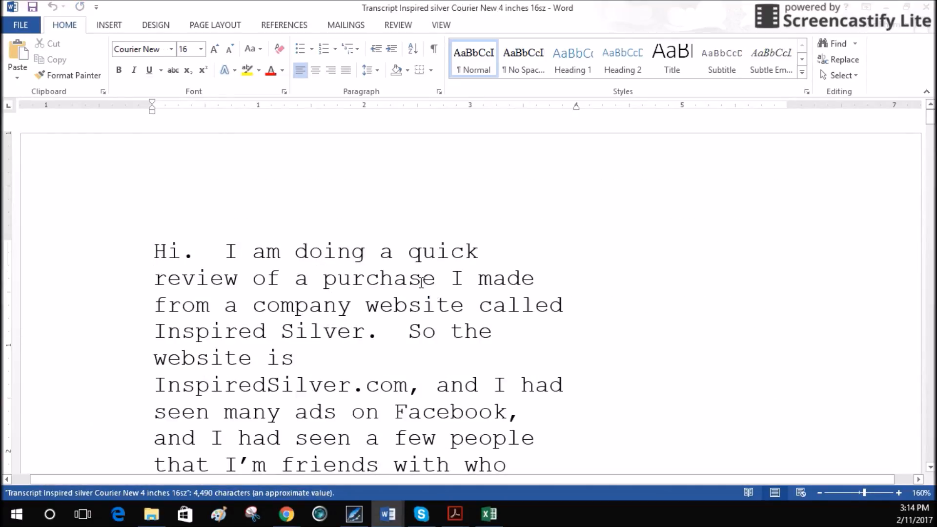
scroll(420, 282, "down", 2)
scroll(193, 204, "up", 2)
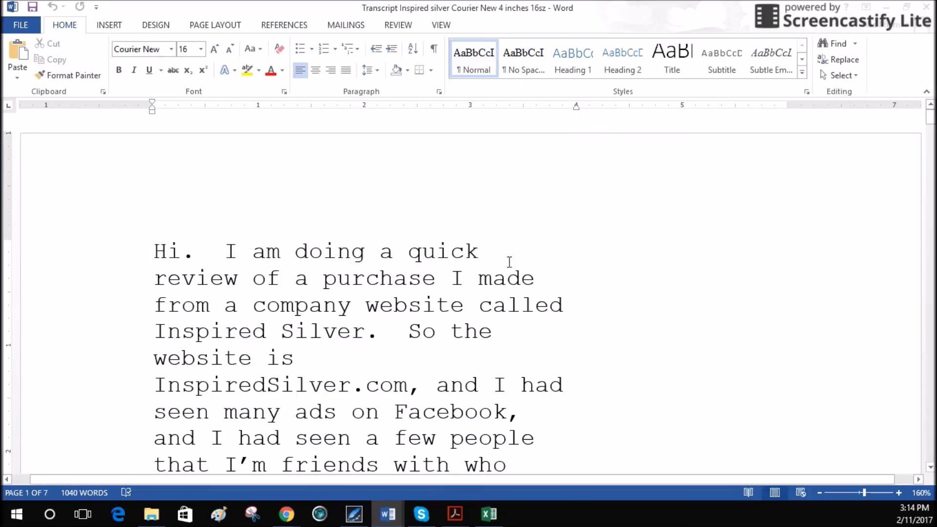
scroll(523, 242, "down", 7)
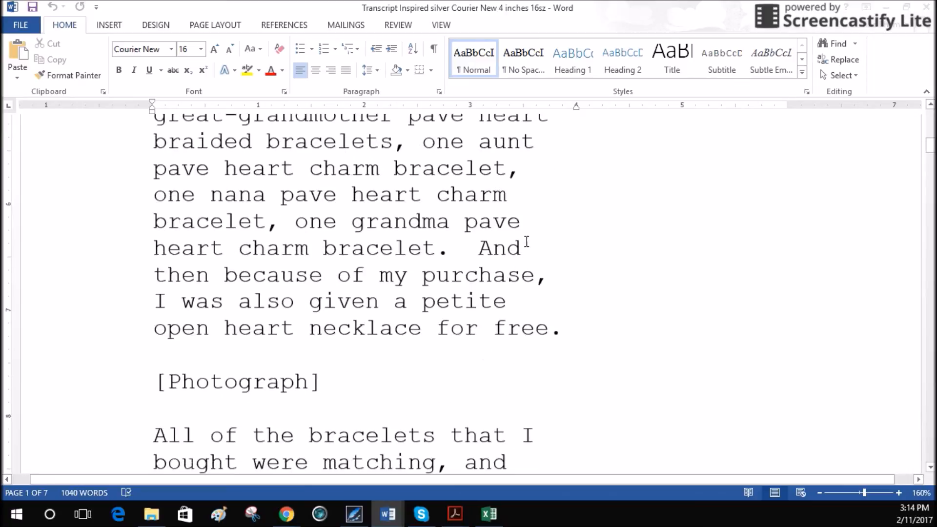
scroll(518, 236, "up", 1)
scroll(514, 244, "down", 2)
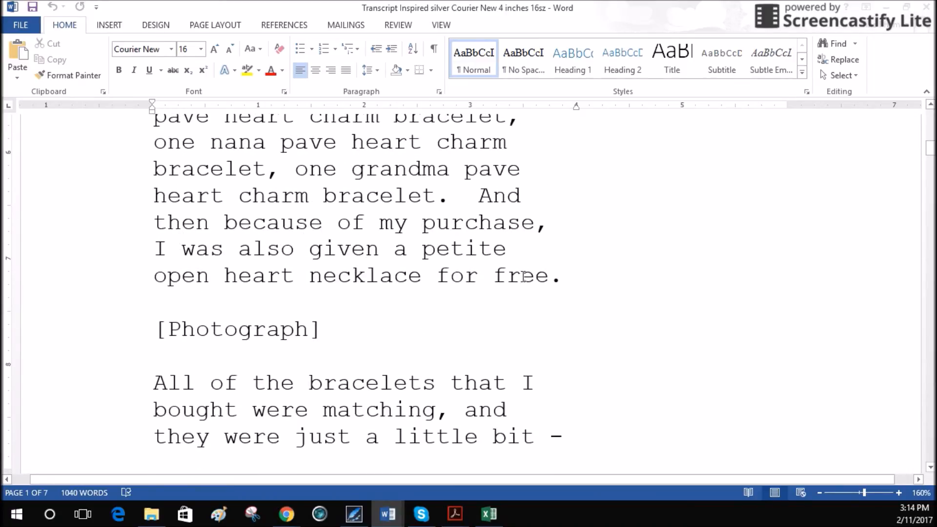
scroll(502, 249, "down", 15)
scroll(486, 240, "up", 20)
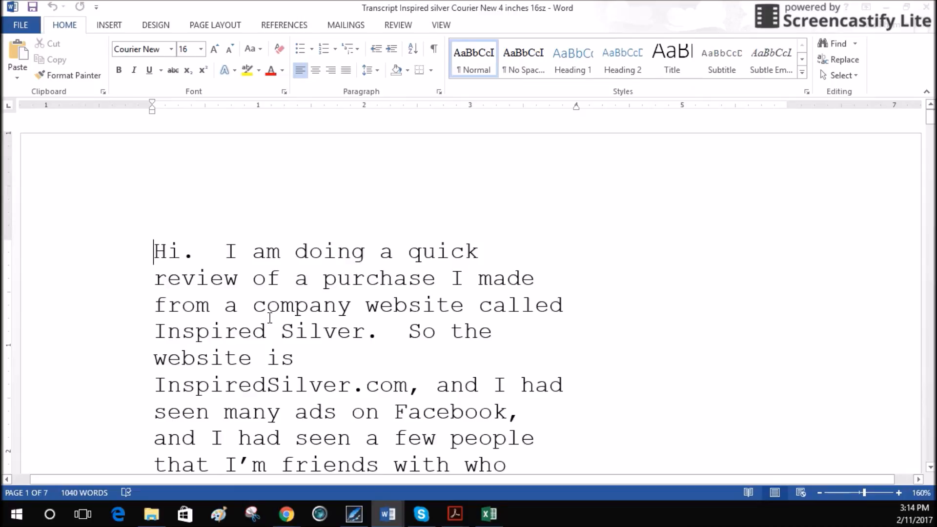
scroll(267, 275, "down", 1)
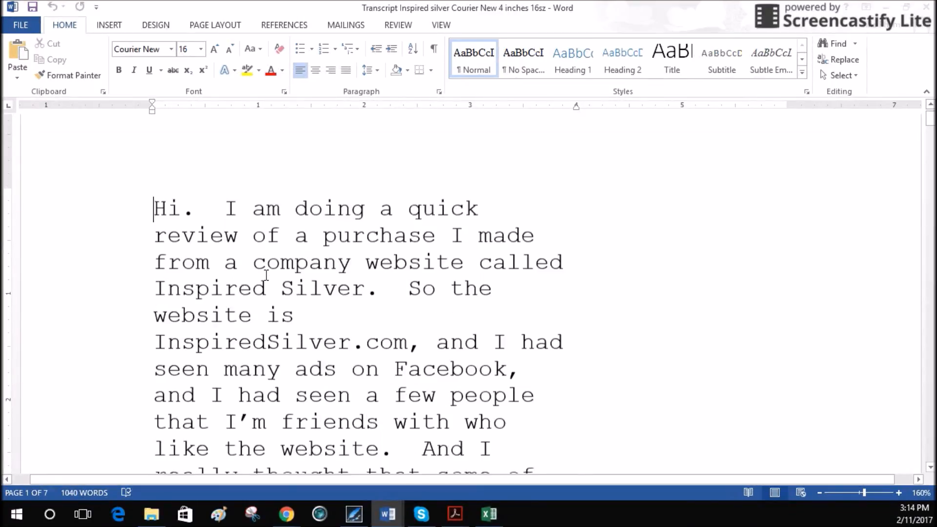
- Try a line break before "So the website is" in the transcript's first paragraph, and remove the break again
scroll(266, 275, "down", 1)
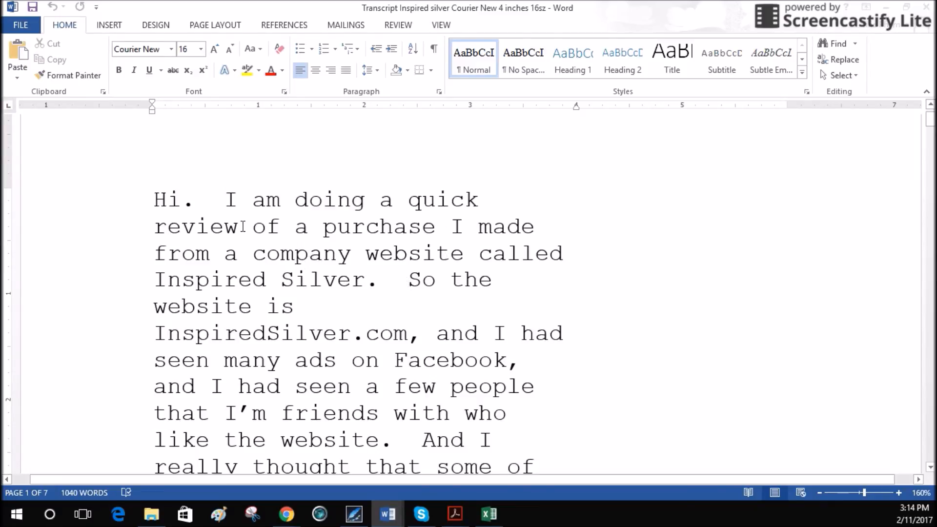
left_click(410, 280)
key("Return")
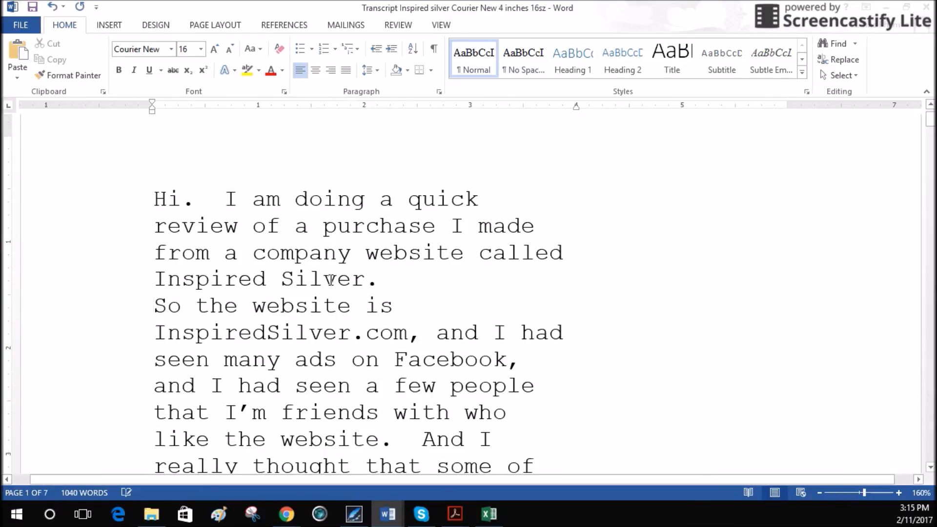
scroll(332, 274, "down", 3)
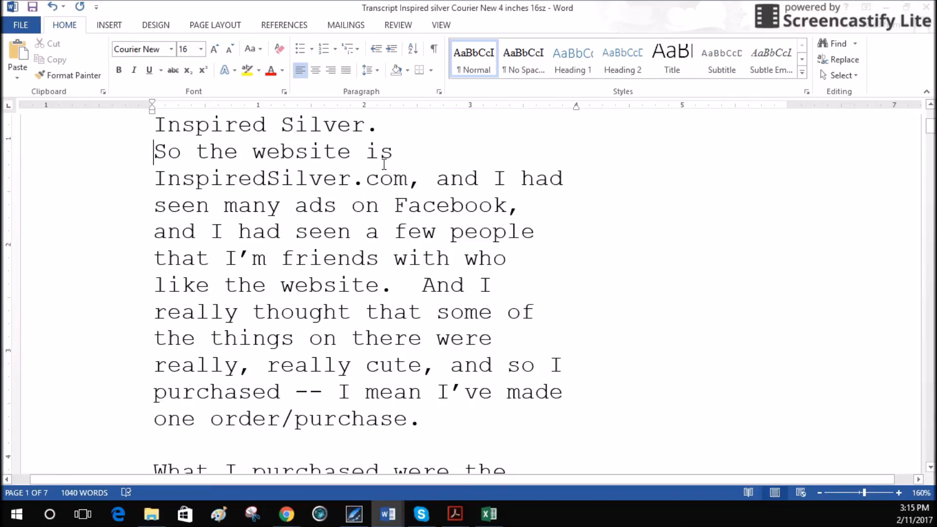
key("BackSpace")
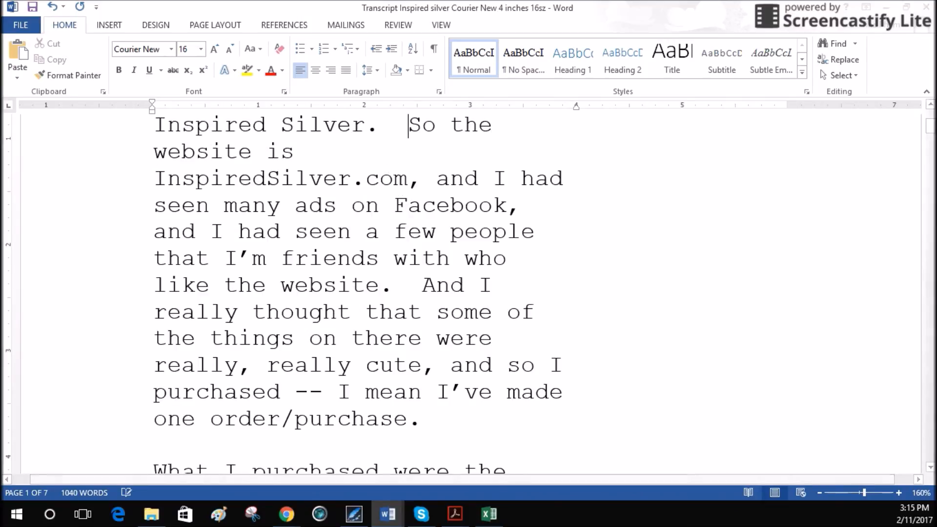
key("BackSpace")
- Look over the transcript's opening paragraphs, minimize the Word transcripts, and return to the paused Inspired Silver video in Chrome to check its subtitle
scroll(368, 221, "down", 5)
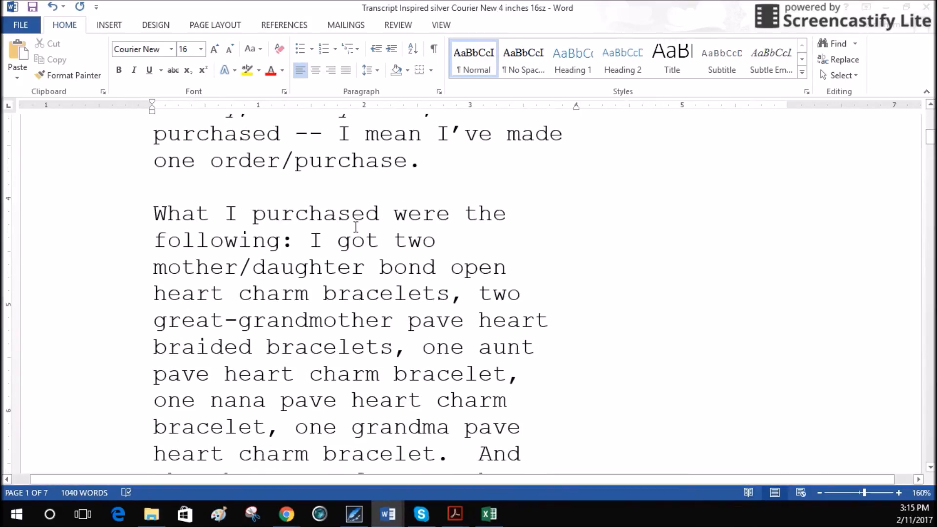
scroll(331, 245, "up", 2)
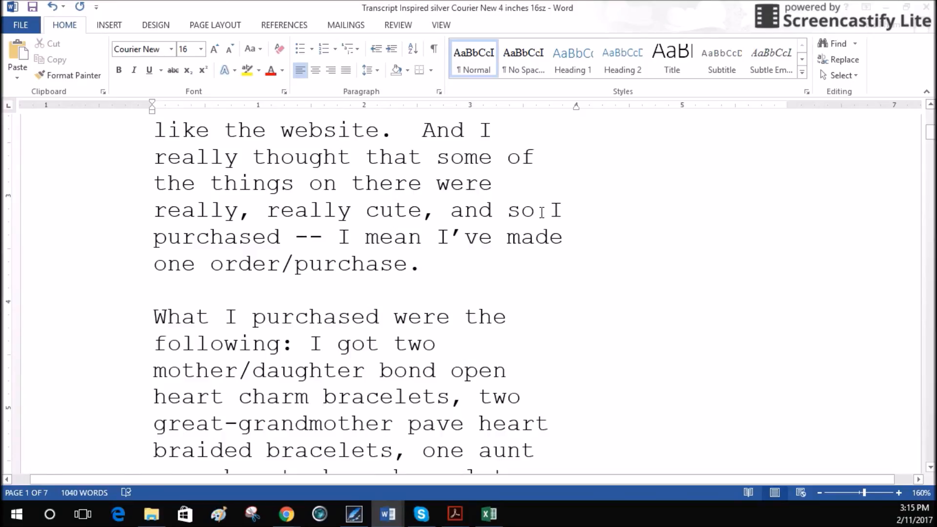
scroll(422, 195, "up", 6)
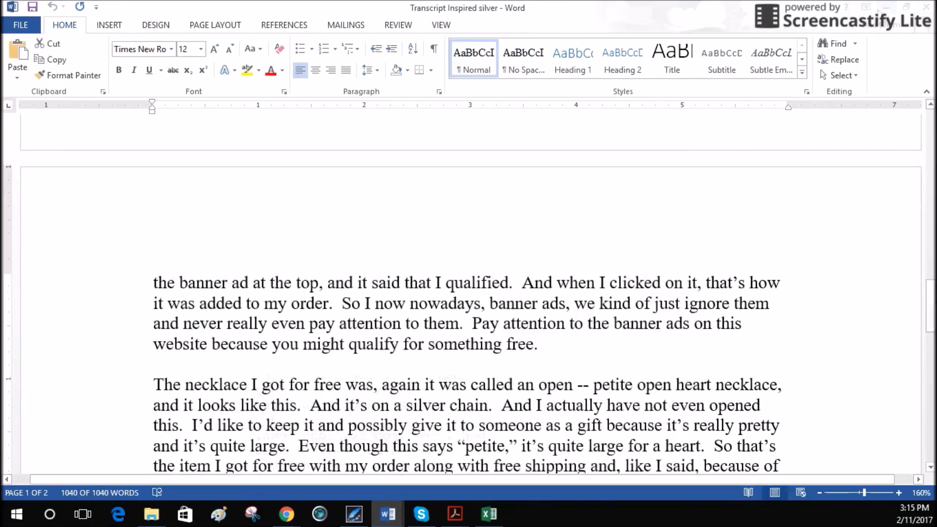
key("ctrl+a")
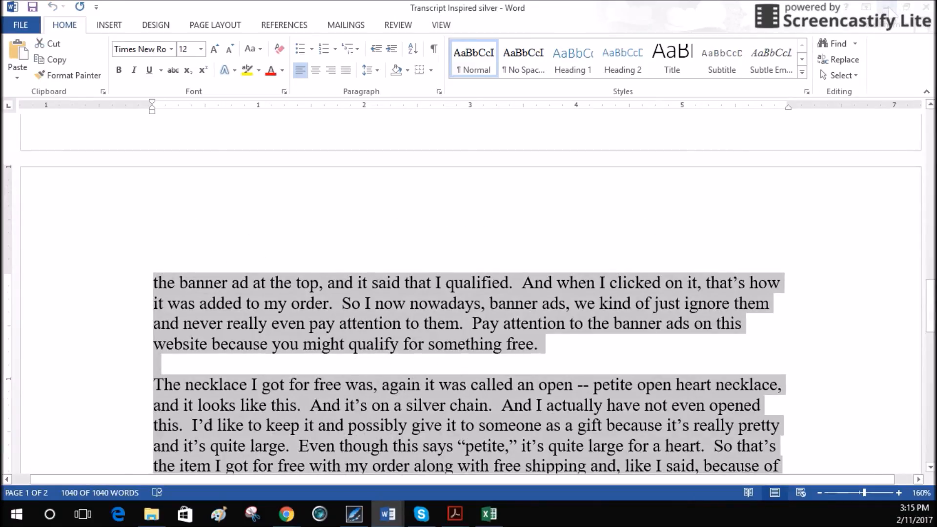
left_click(888, 8)
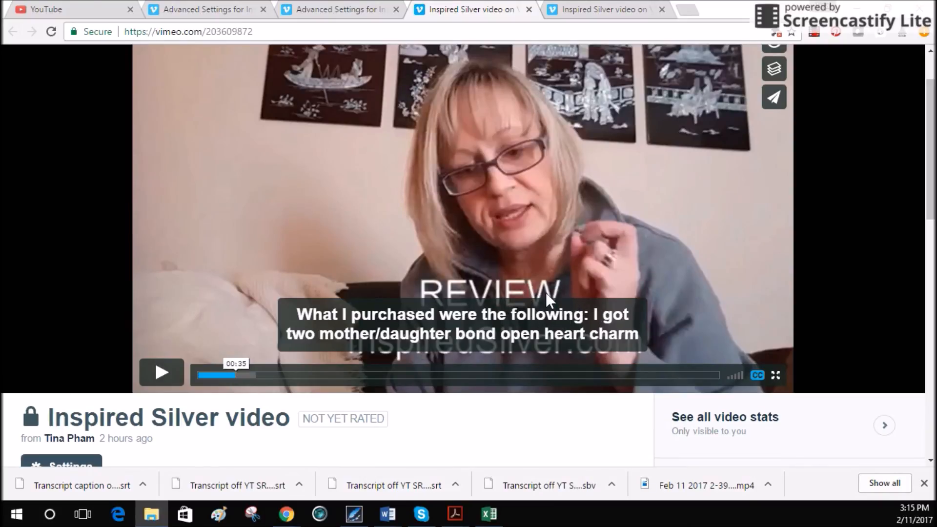
scroll(548, 310, "down", 3)
scroll(539, 309, "up", 3)
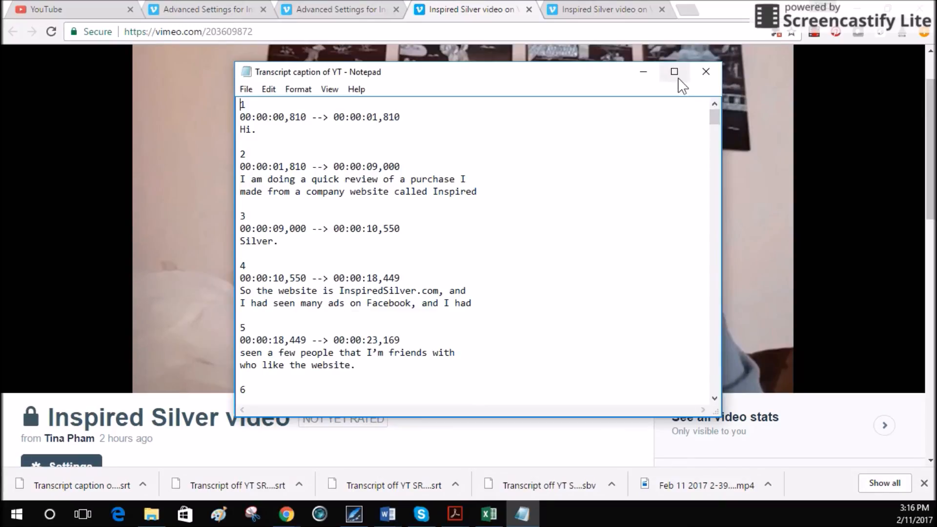
- Switch to the Transcript caption of YT file in Notepad and examine its timed caption entries
left_click(674, 71)
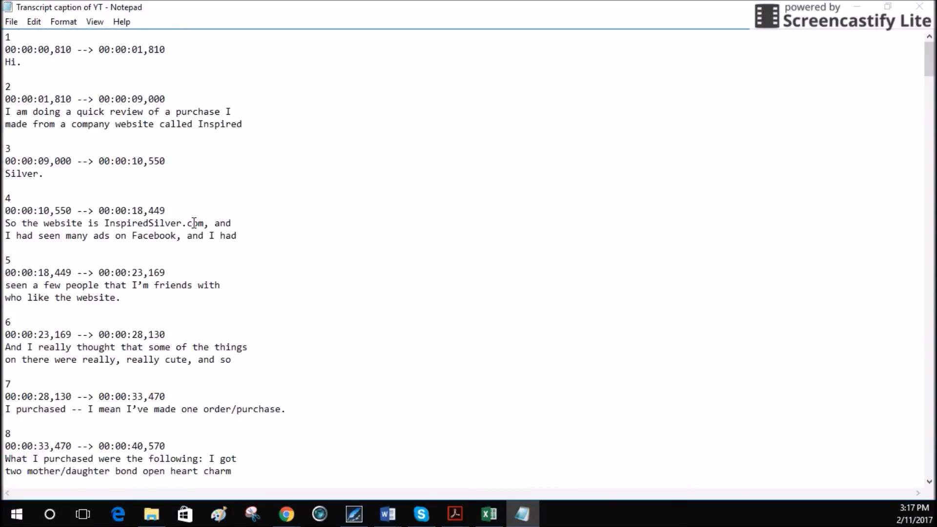
scroll(194, 223, "down", 8)
scroll(192, 222, "down", 3)
scroll(174, 209, "up", 11)
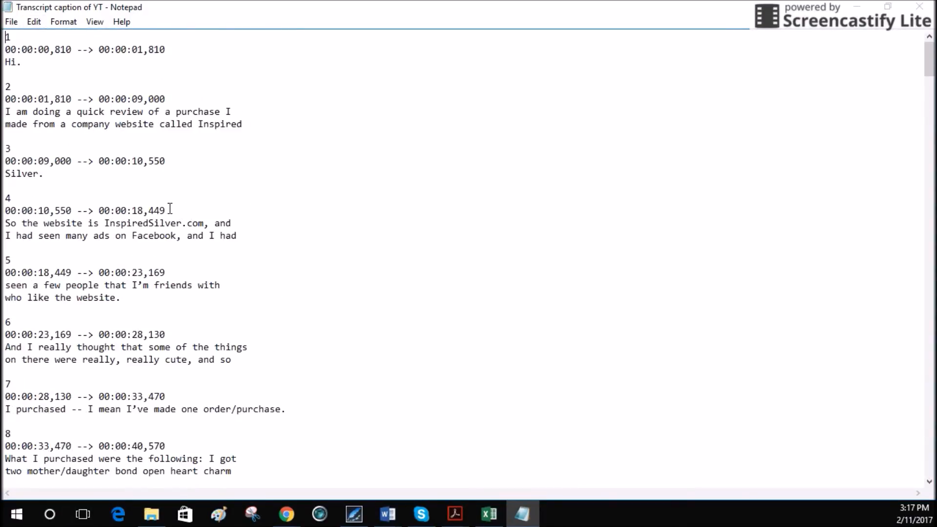